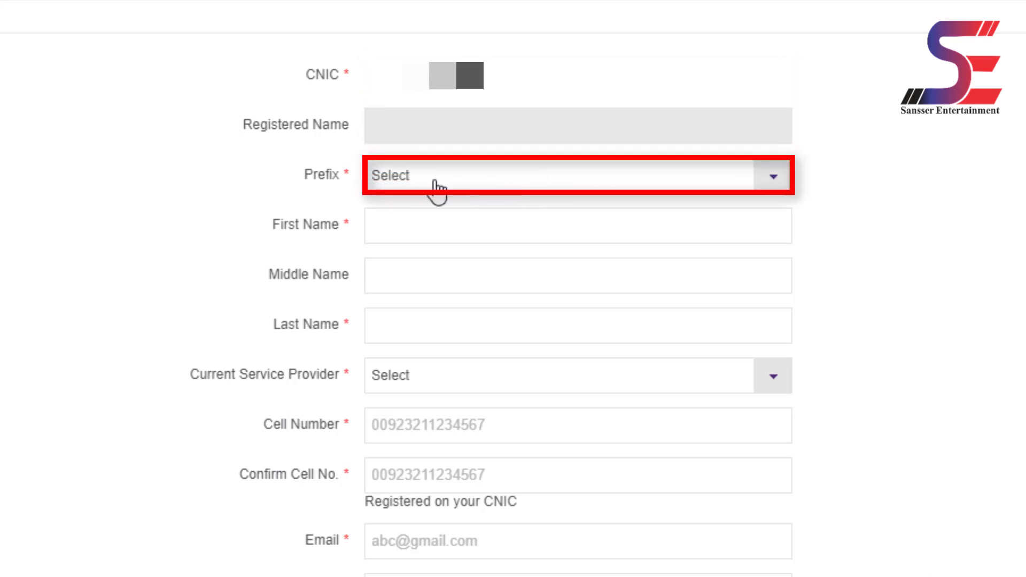
Set the prefix to Mr. and enter the applicant's first and last name.
click(473, 178)
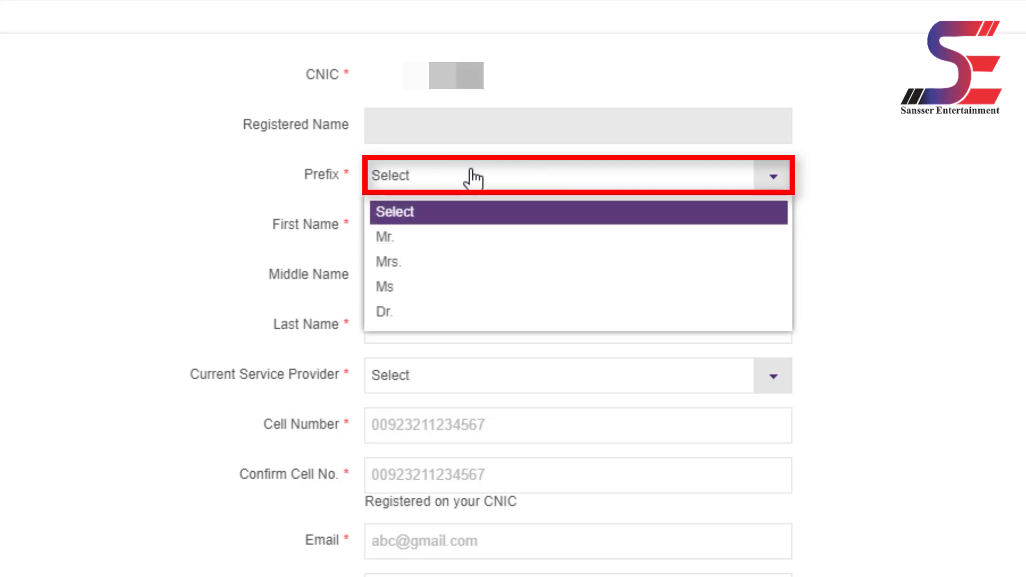
click(391, 239)
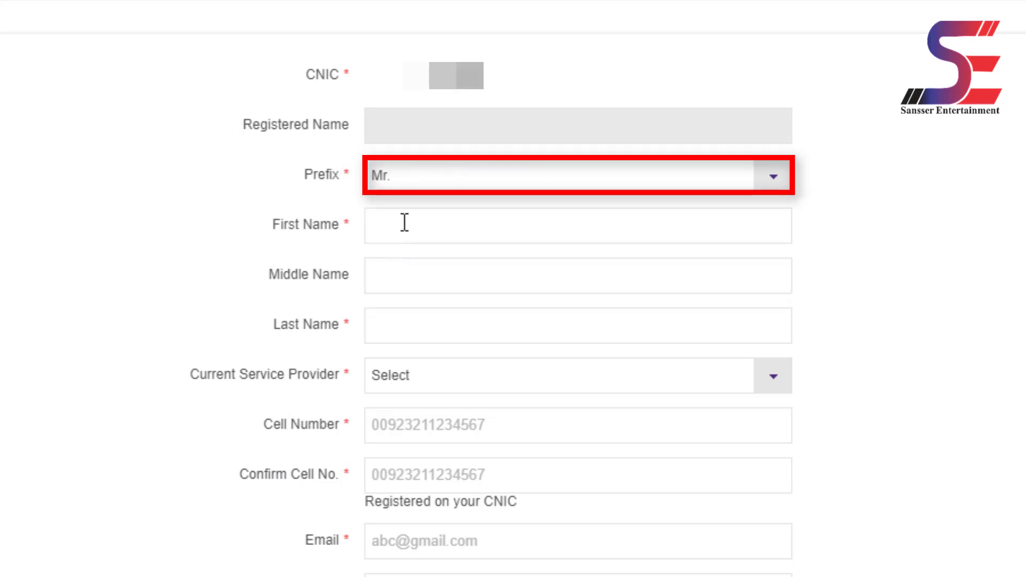
click(405, 227)
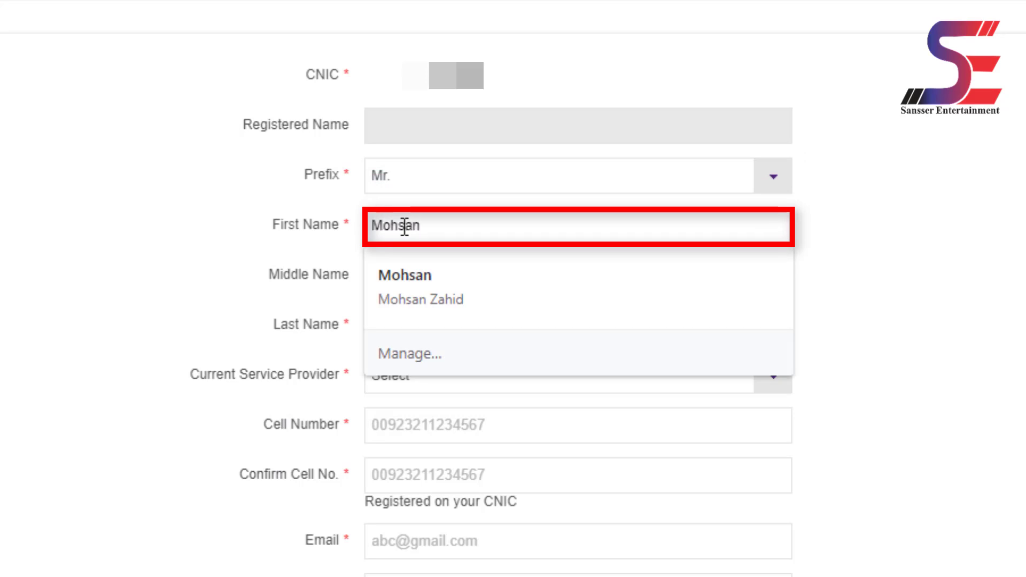
key(Tab)
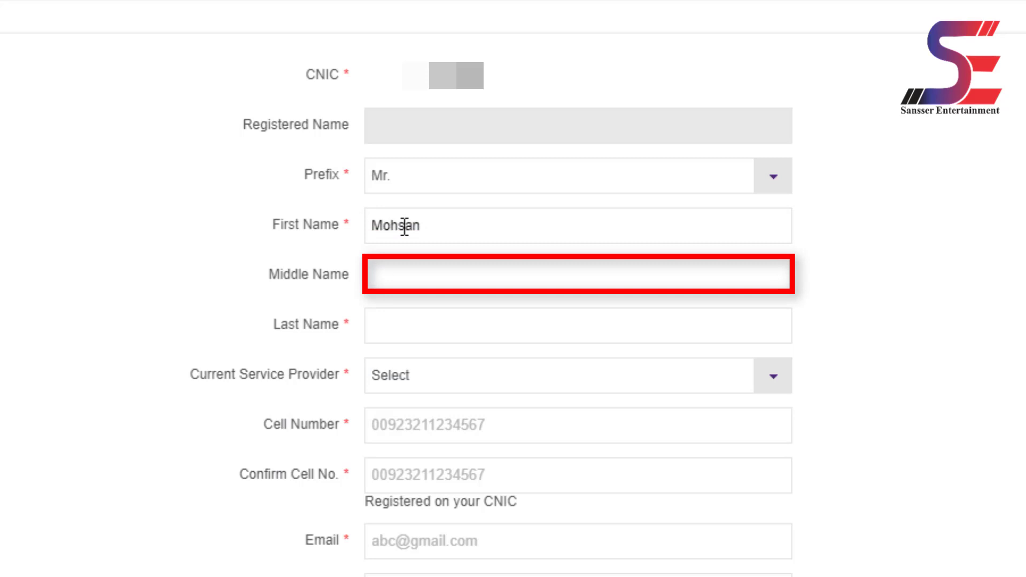
key(Tab)
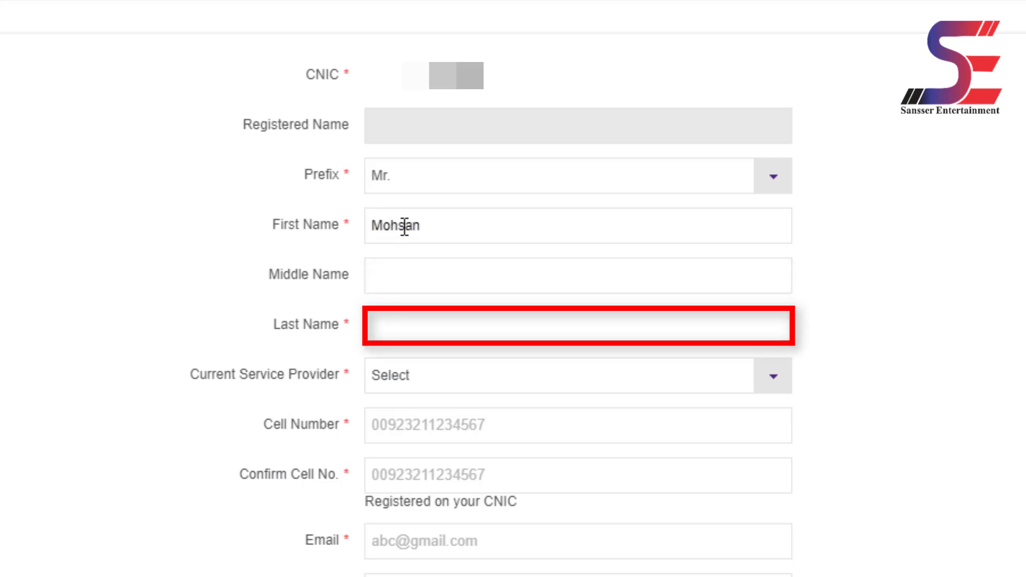
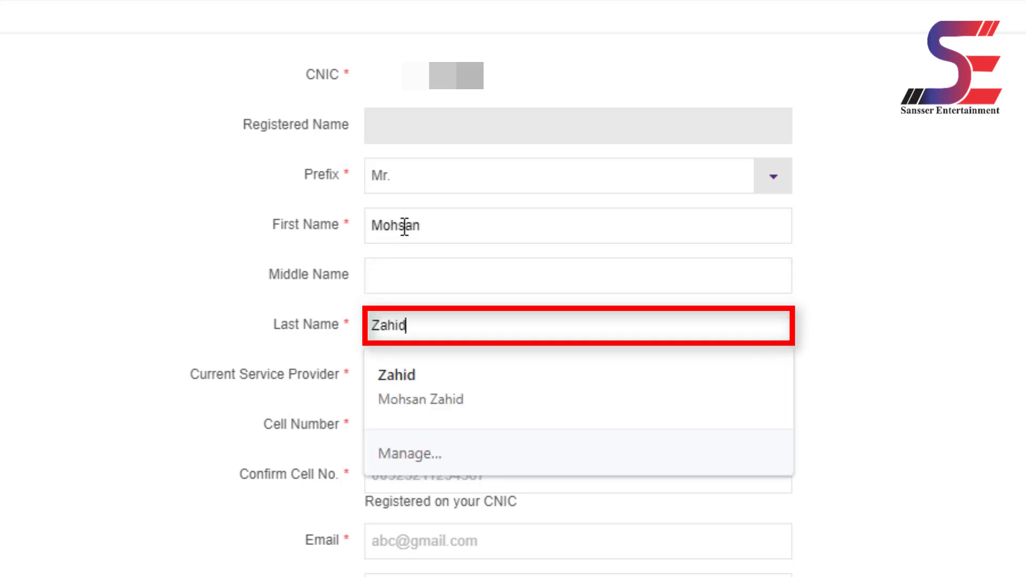
key(Escape)
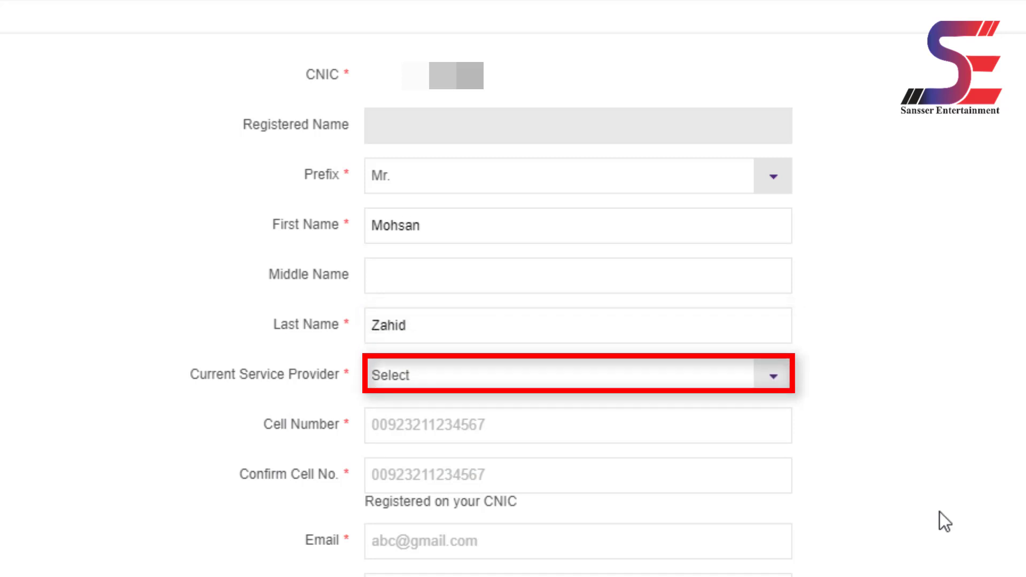
Choose Ufone as service provider and enter the cell number and its confirmation.
click(772, 378)
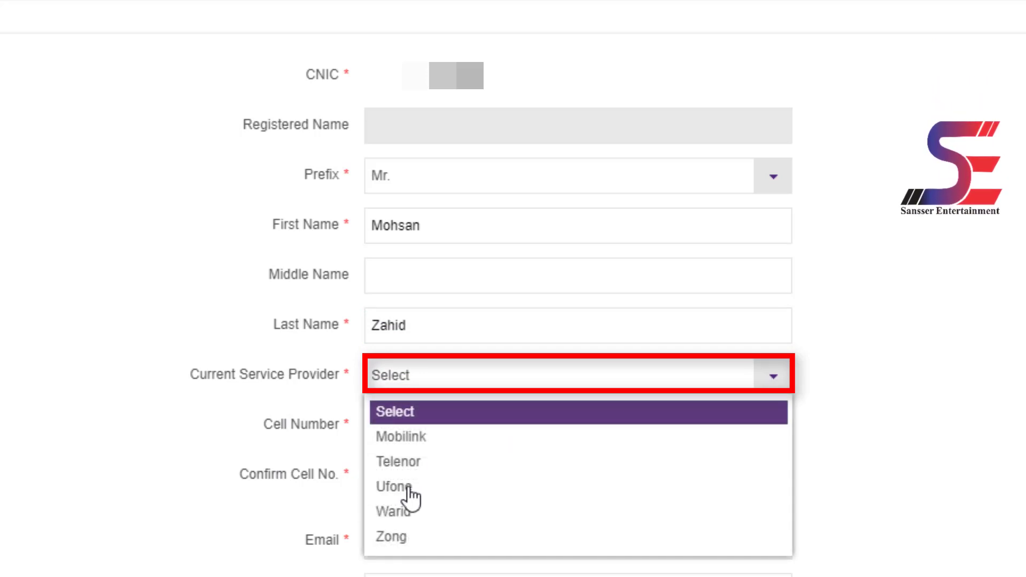
click(408, 487)
click(421, 424)
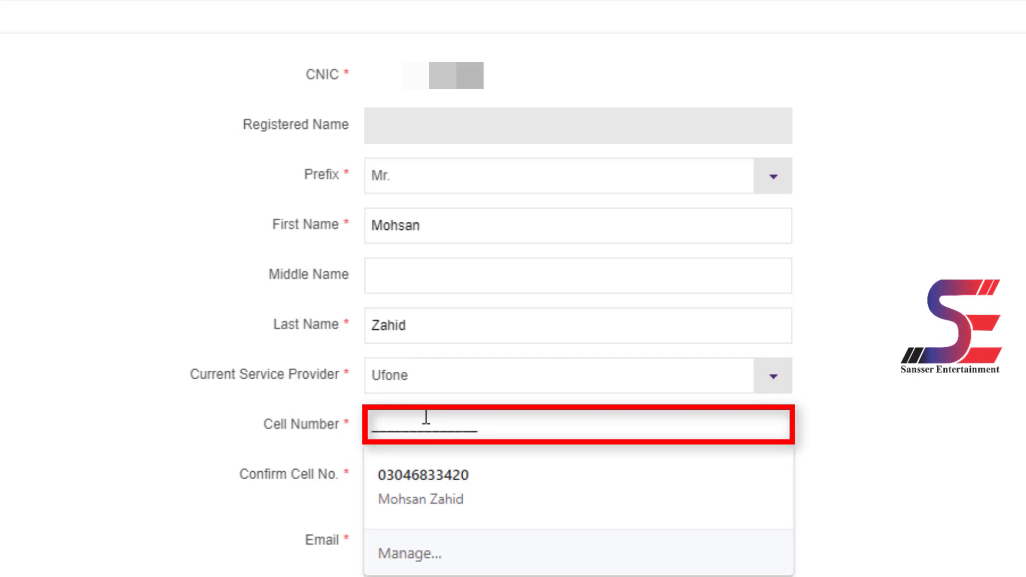
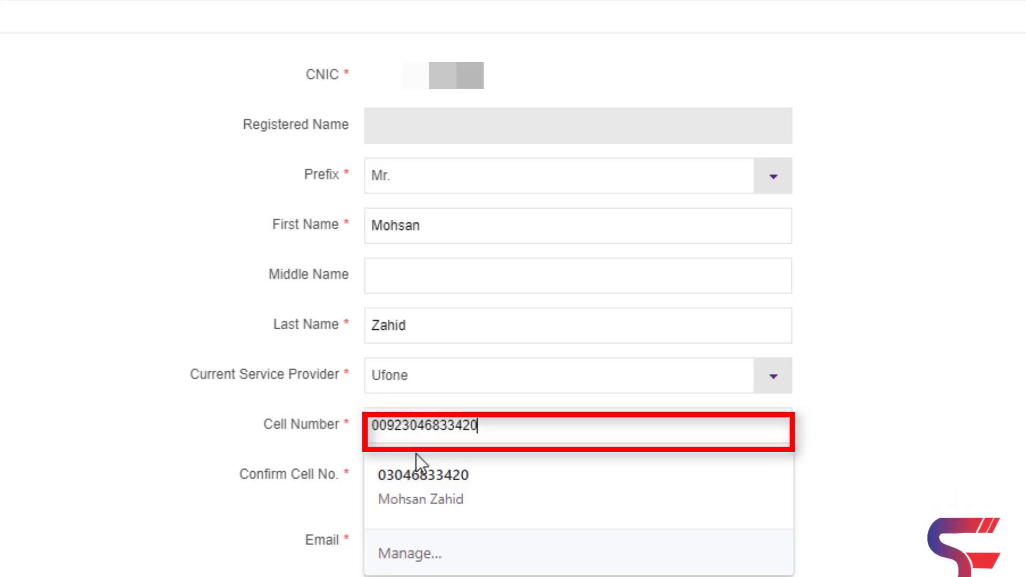
click(448, 476)
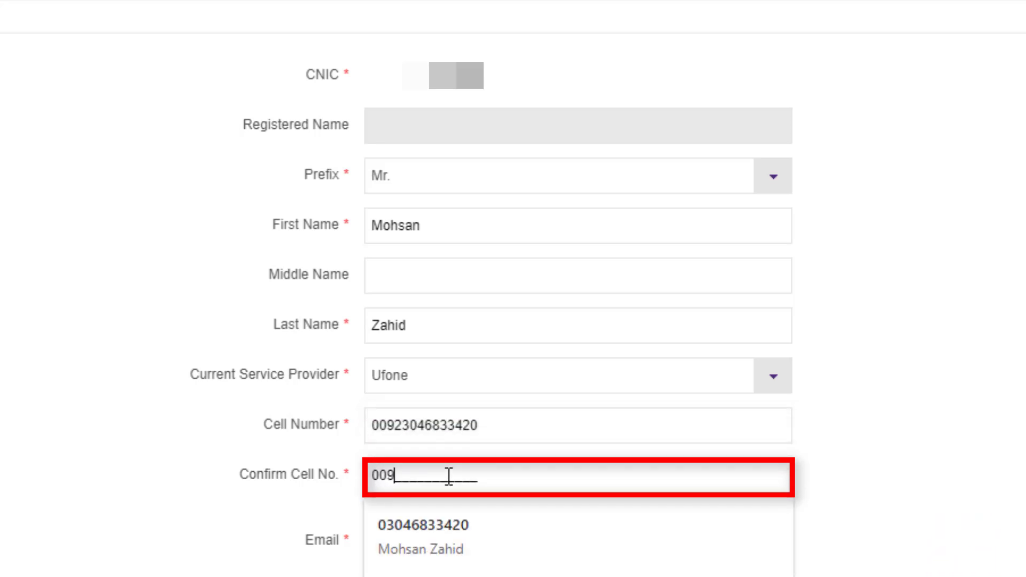
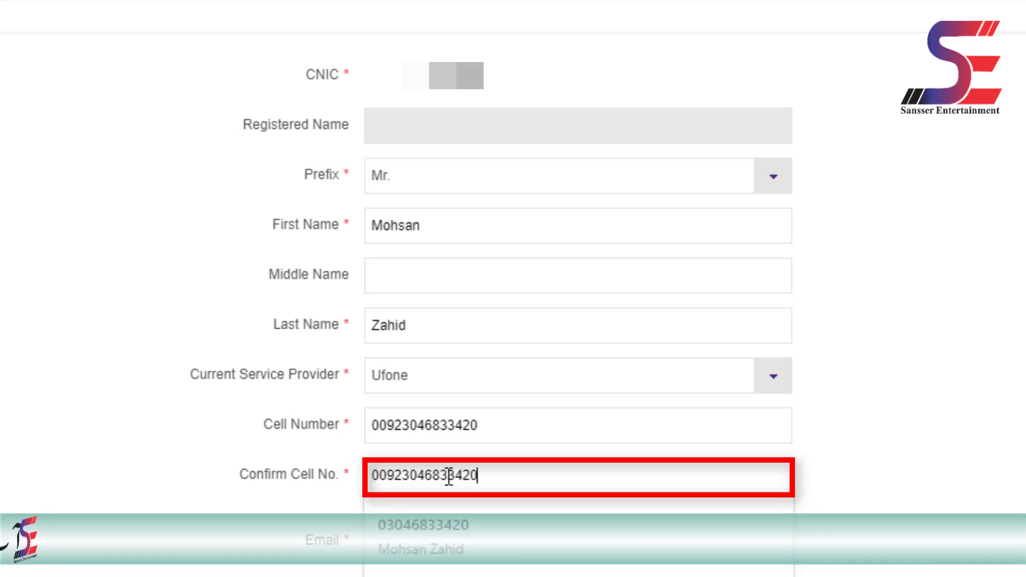
Enter the applicant's e-mail address in both the Email and Confirm Email fields.
scroll(552, 458, down, 4)
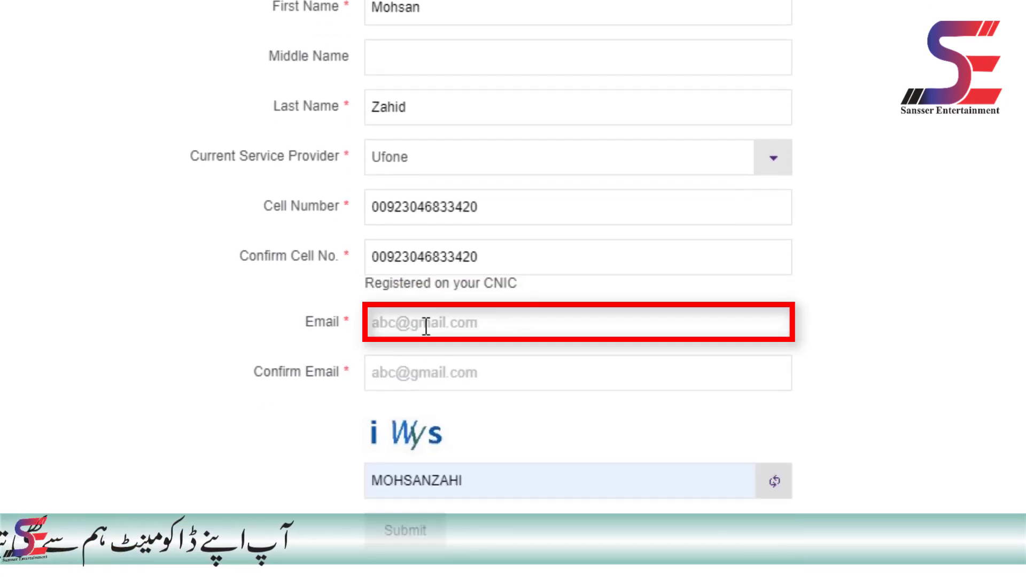
click(425, 324)
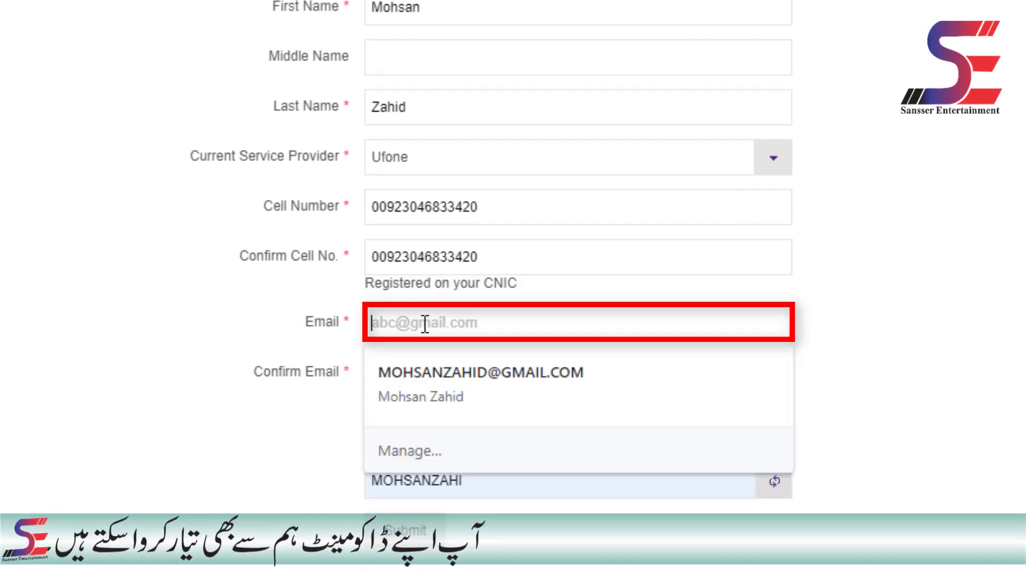
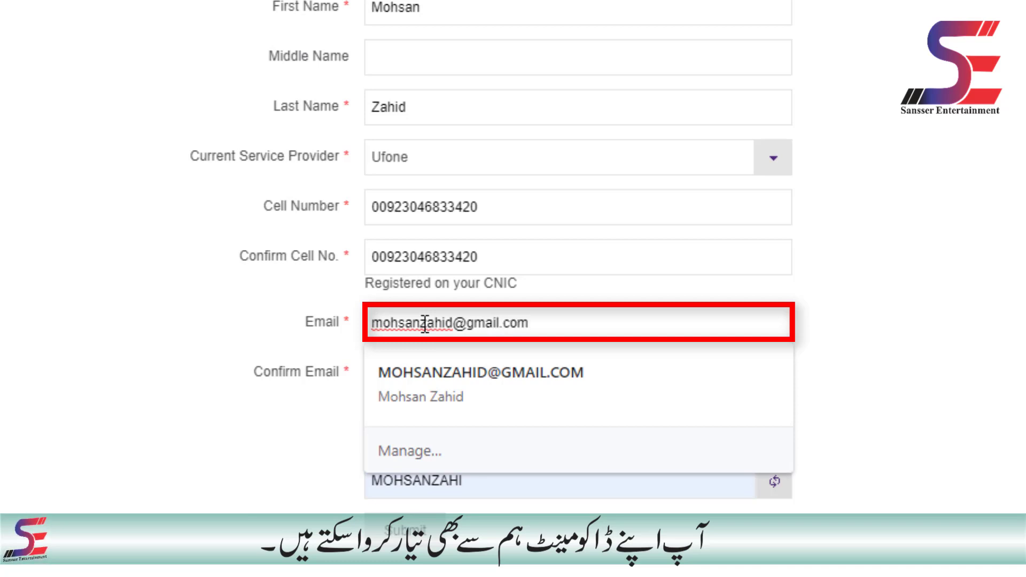
click(171, 297)
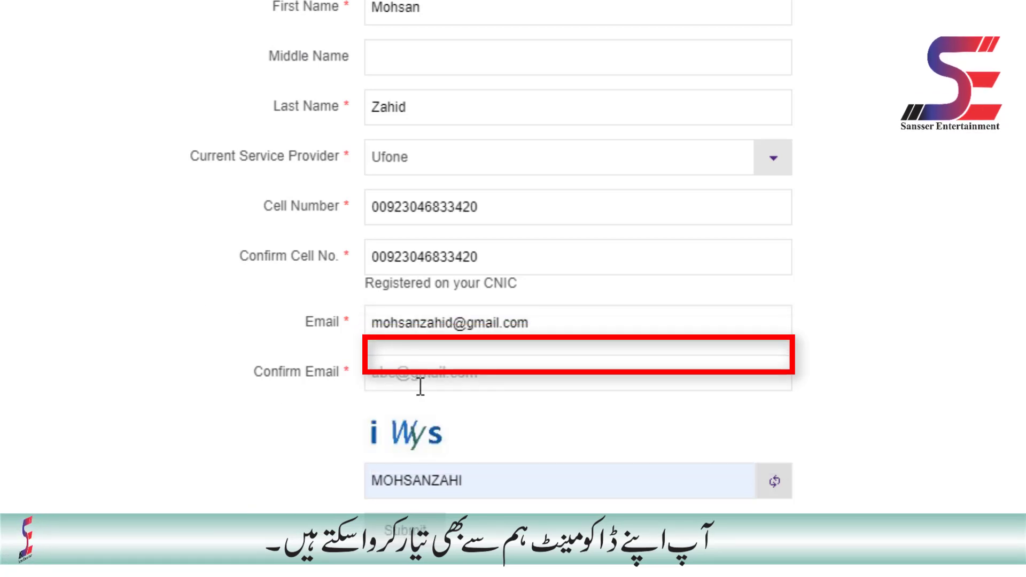
click(431, 372)
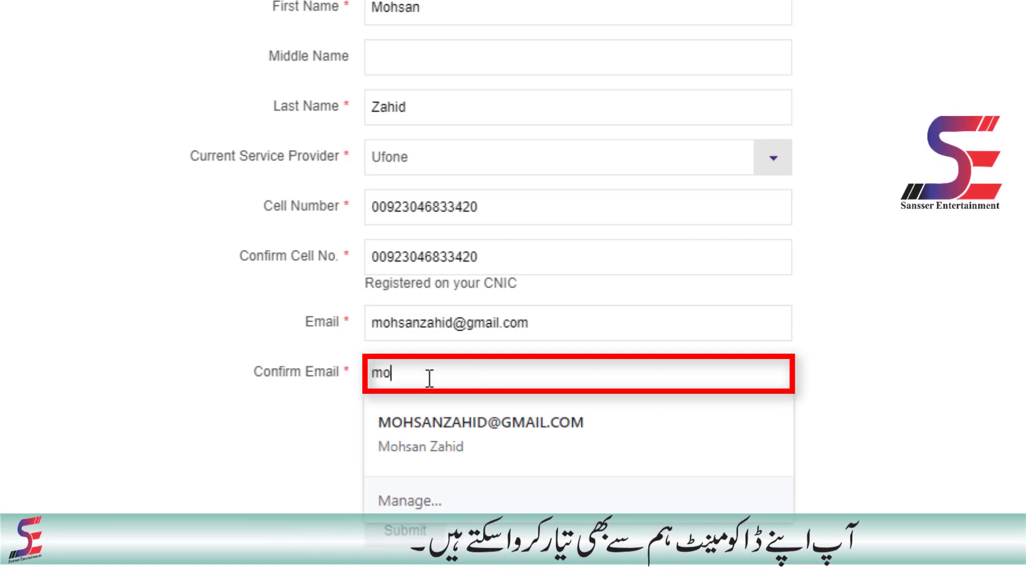
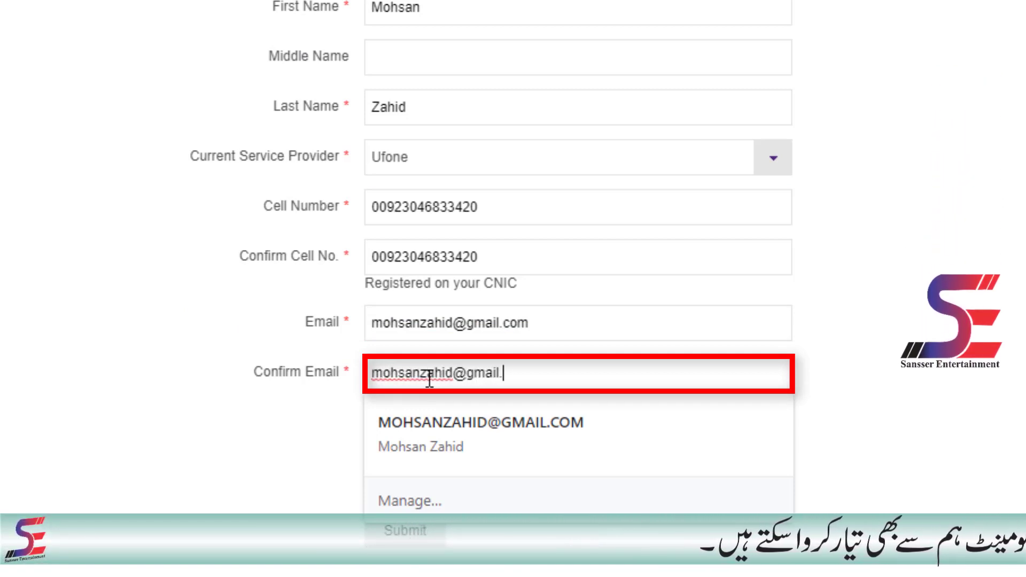
Replace the wrongly autofilled captcha answer with iWYs.
click(430, 422)
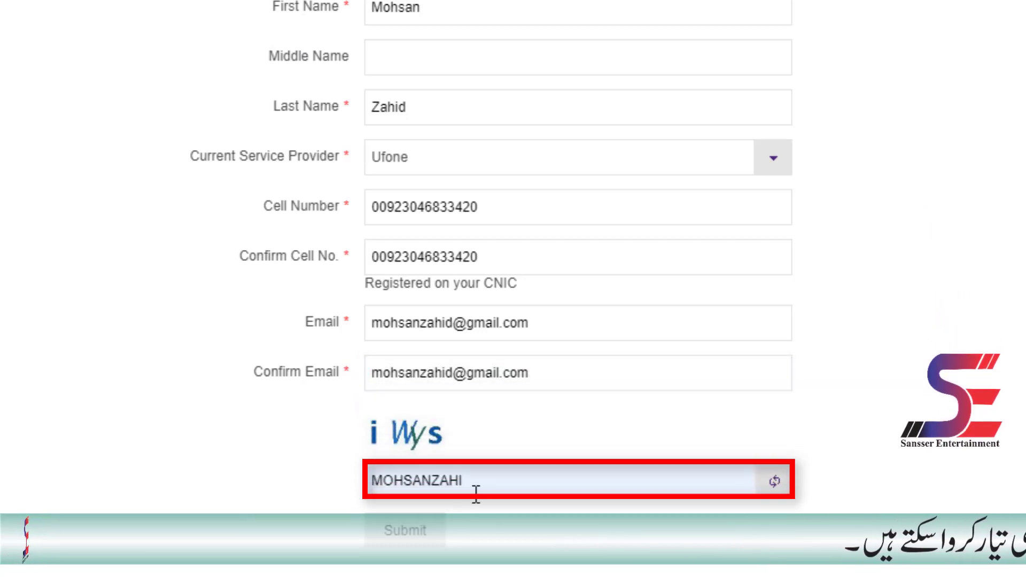
drag(499, 483, 319, 483)
key(Escape)
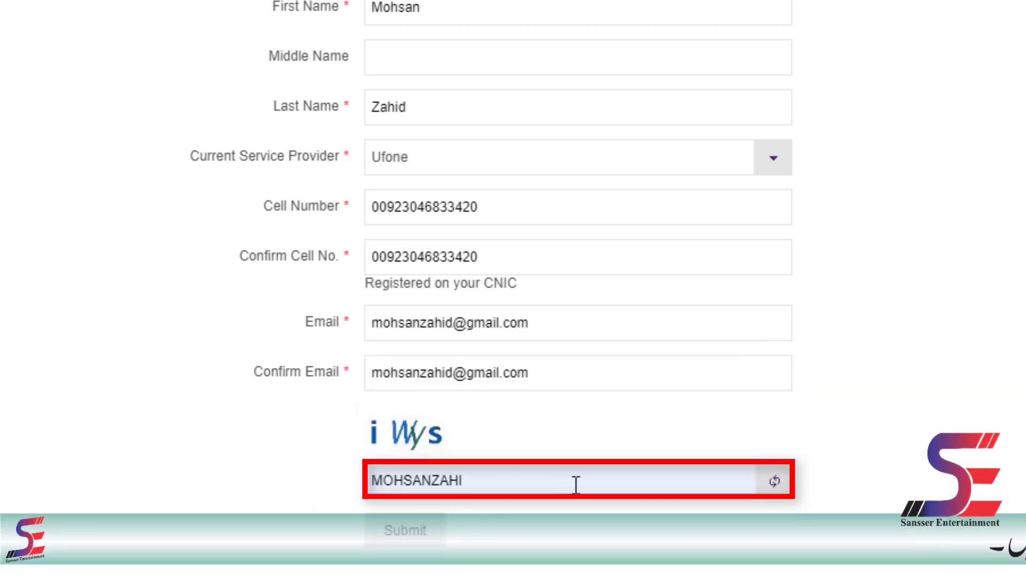
text(iWYs)
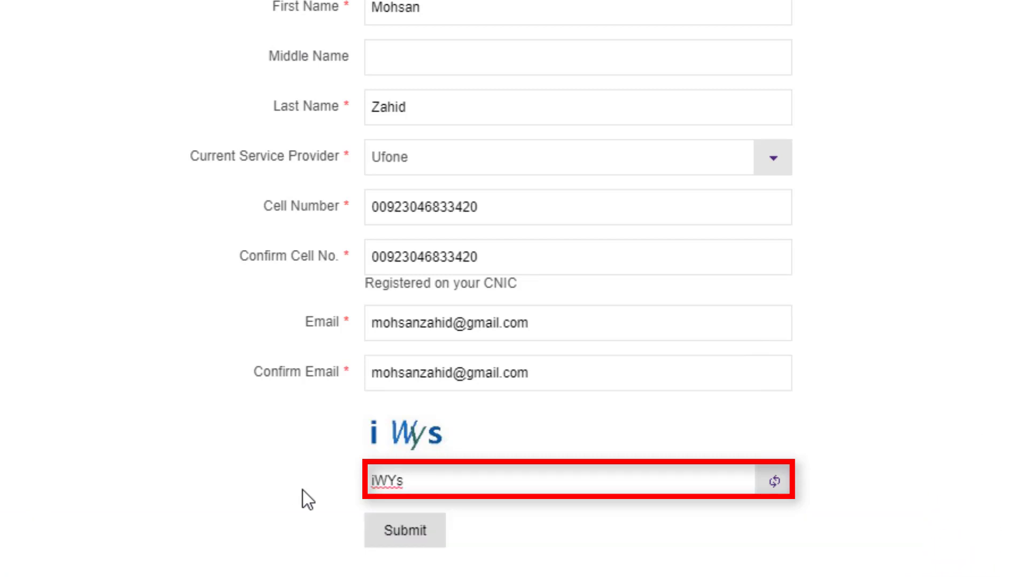
Submit the registration, then enter and submit the SMS and e-mail verification codes.
click(407, 535)
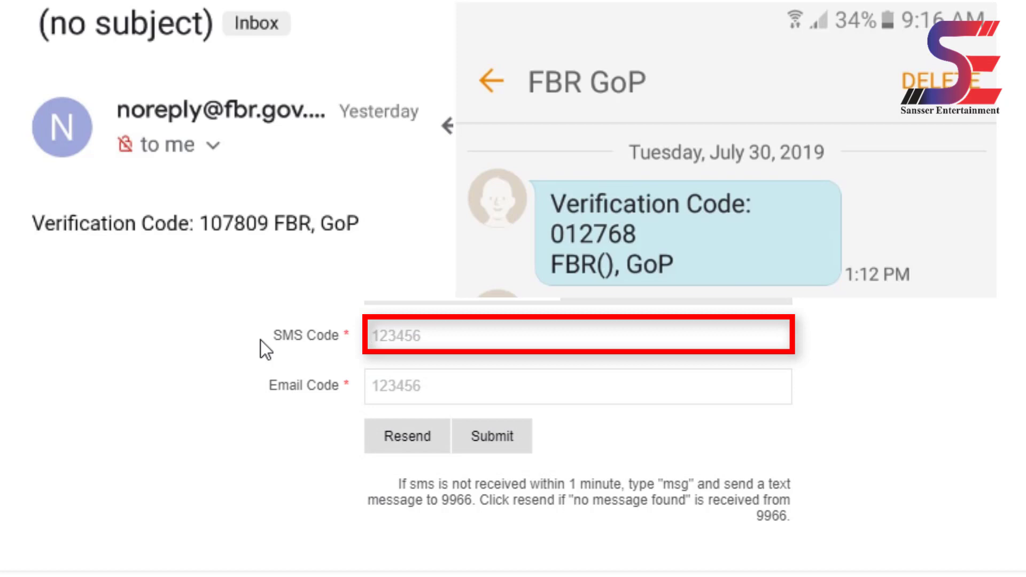
click(379, 388)
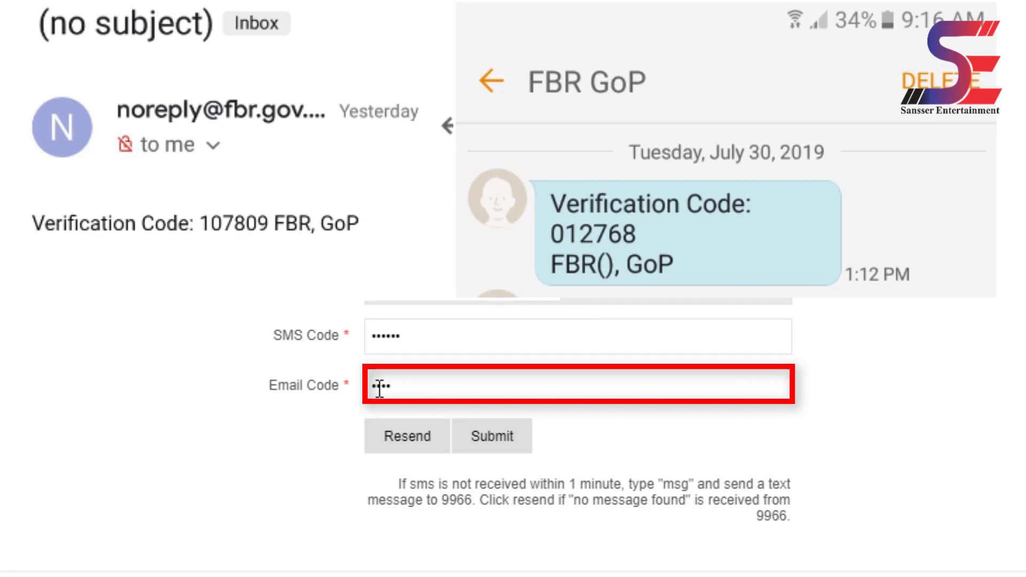
click(484, 438)
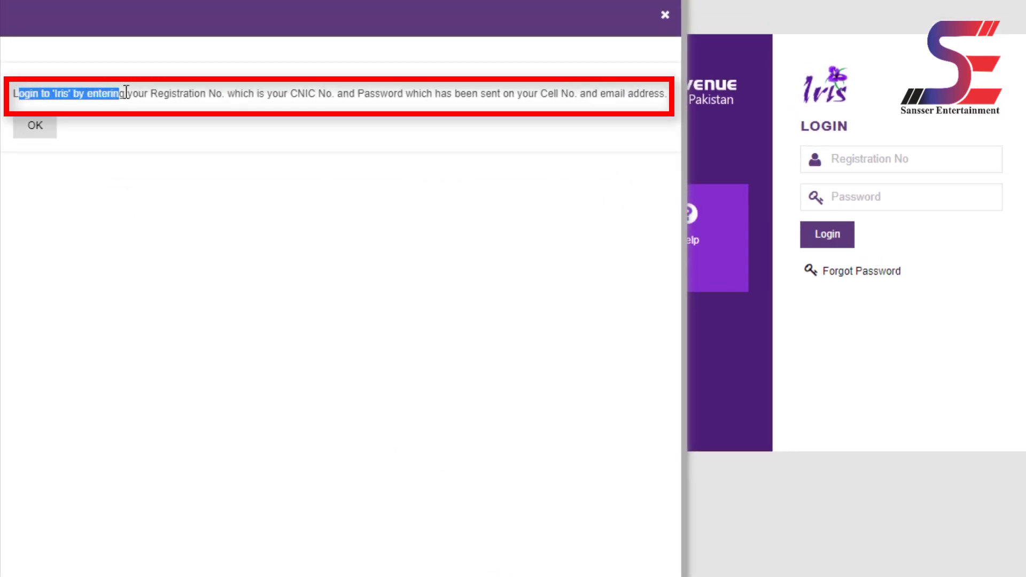
Review the login notice about the emailed password, then log in to Iris with the CNIC.
drag(243, 99, 397, 98)
click(451, 132)
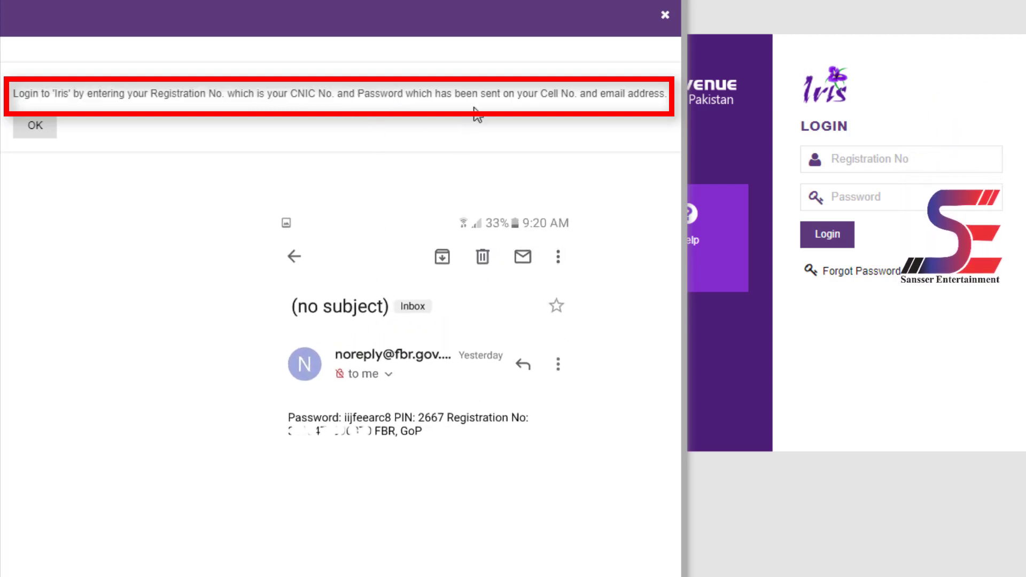
drag(539, 94, 666, 96)
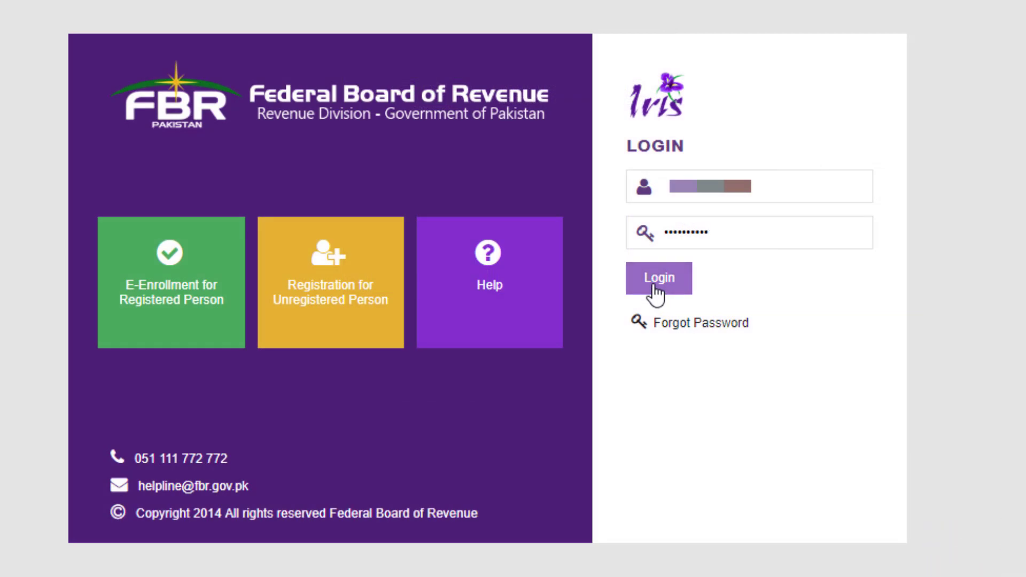
click(659, 278)
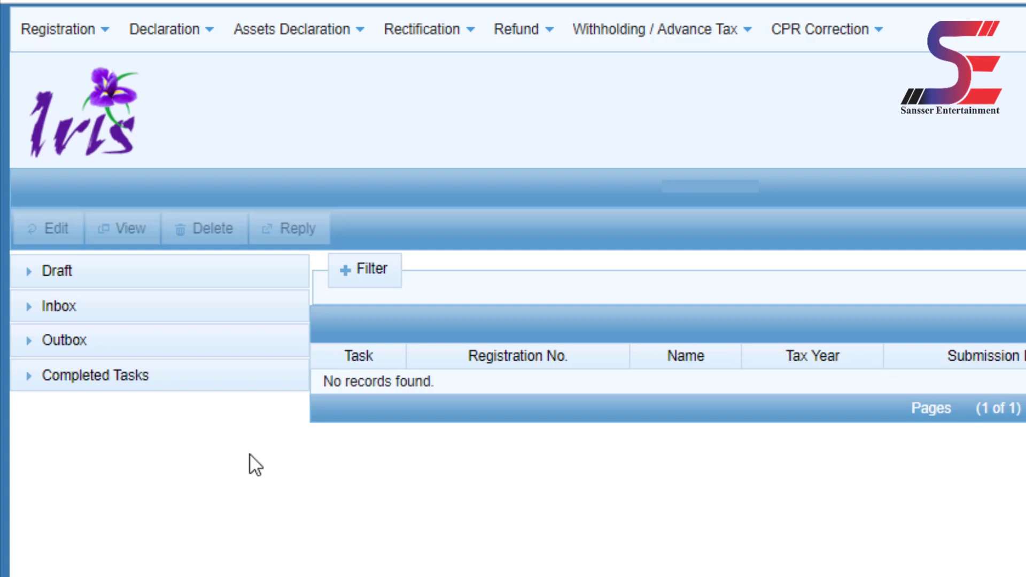
Open the Form 181 task from Draft > Registration(1) for editing and check its prefilled name.
click(56, 277)
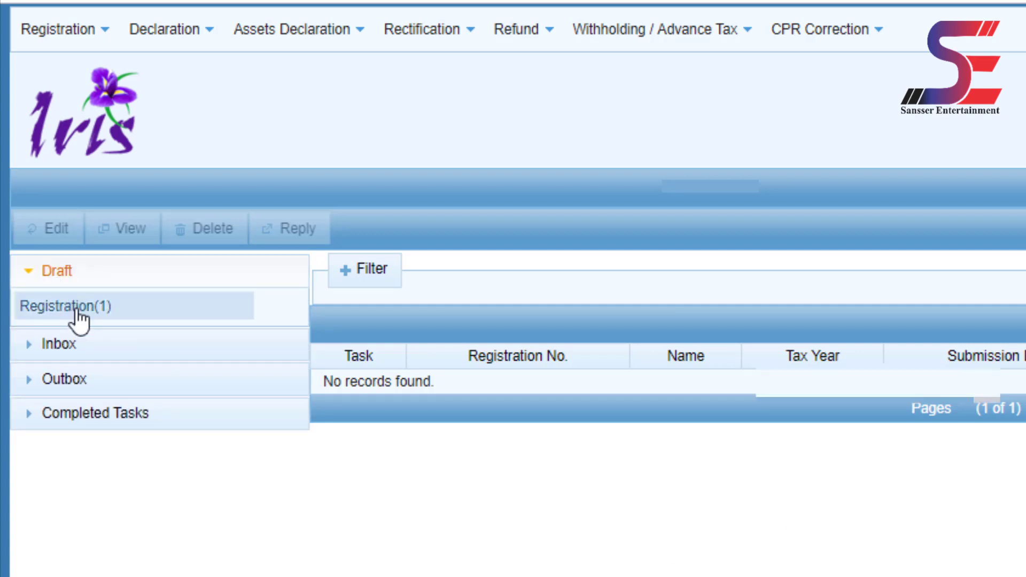
click(78, 318)
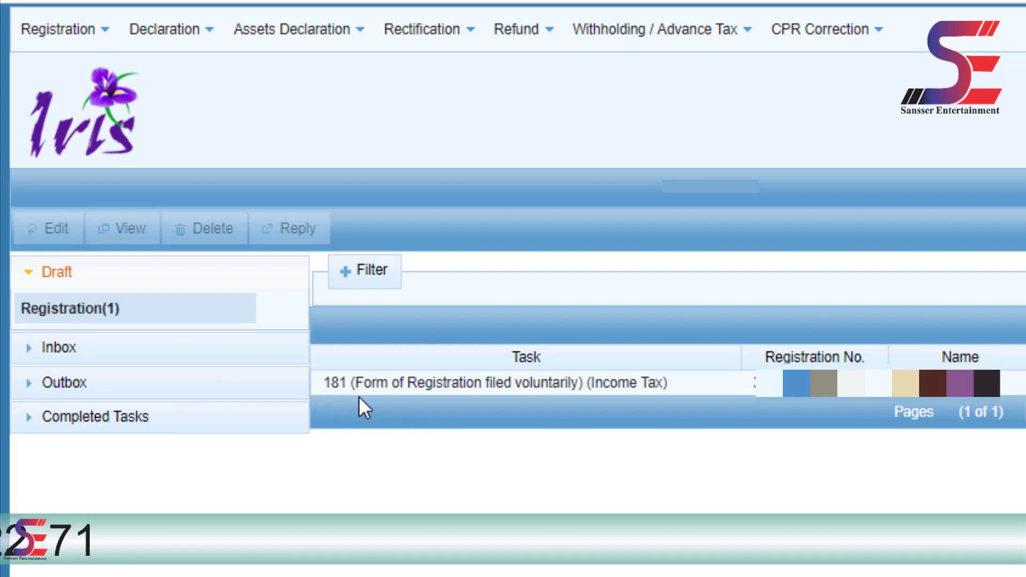
double_click(438, 390)
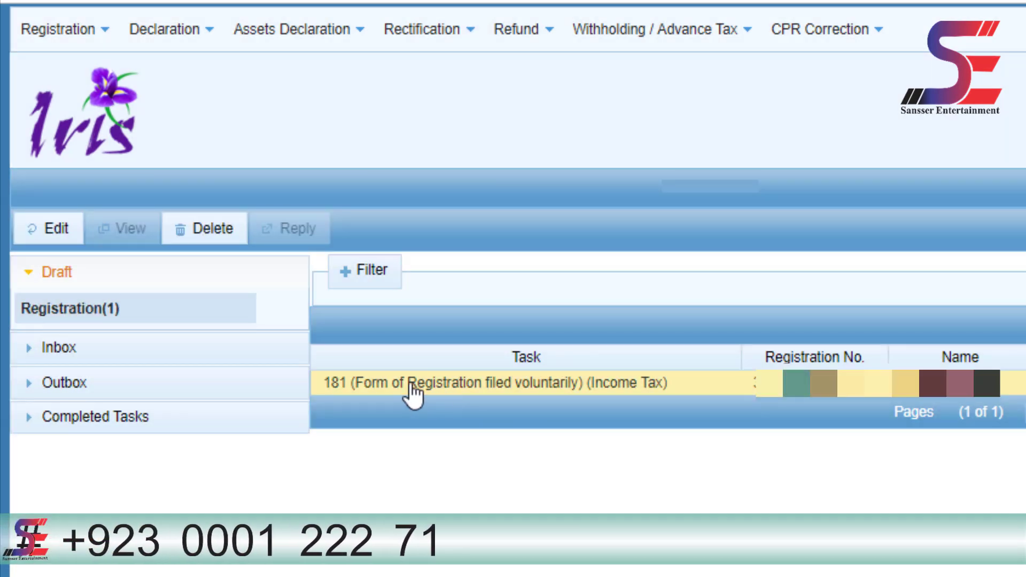
click(52, 235)
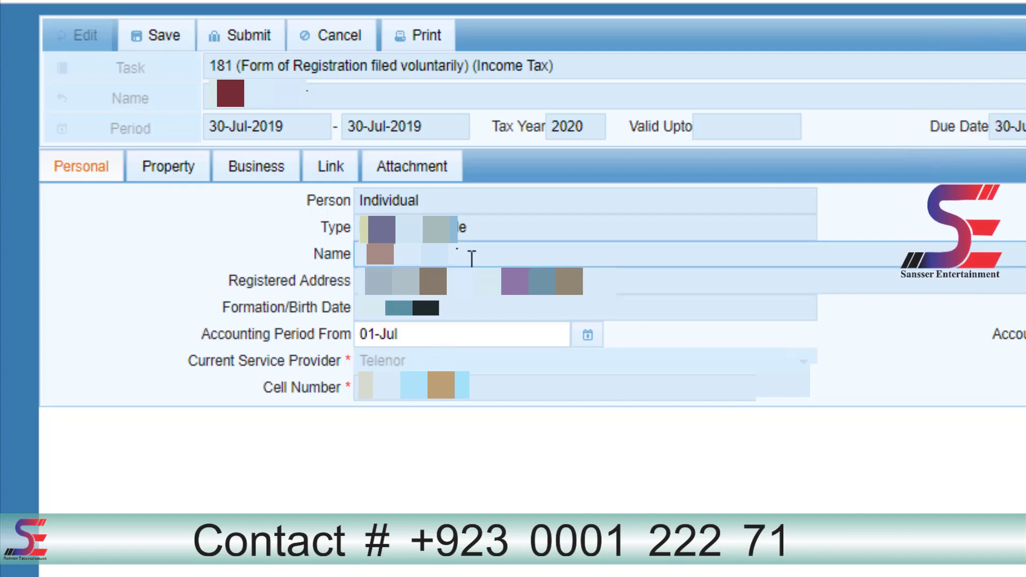
drag(460, 254, 365, 254)
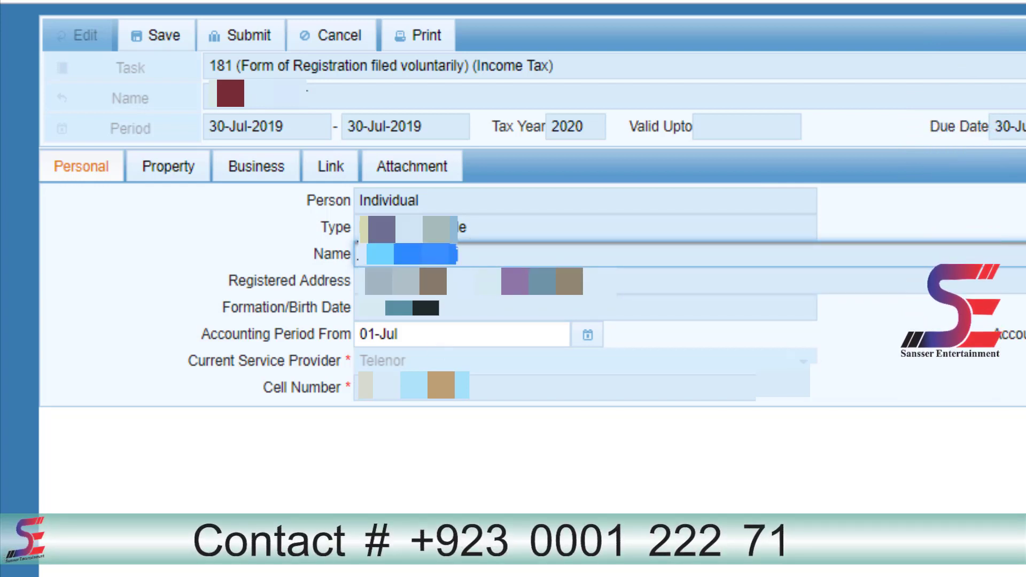
click(434, 480)
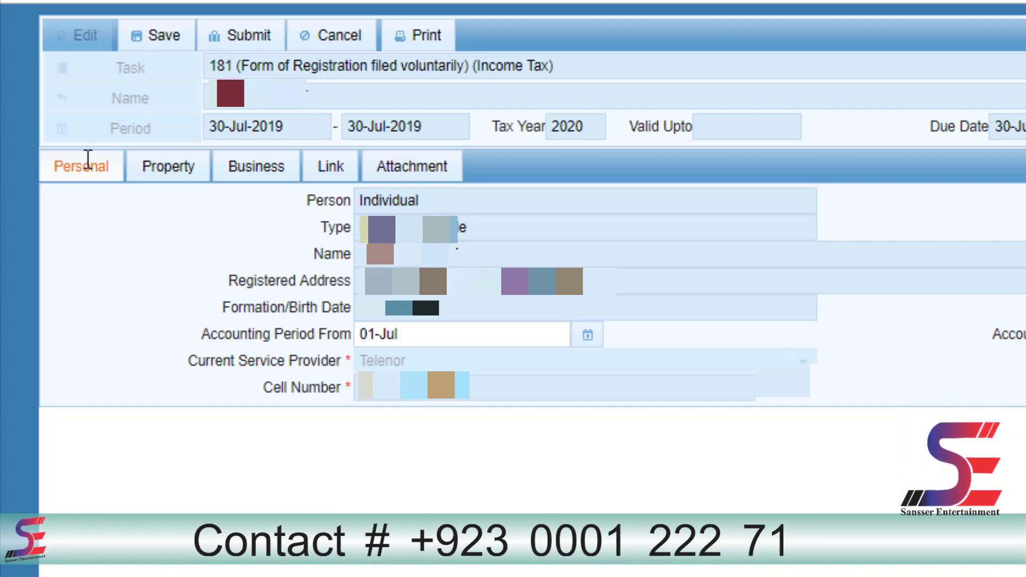
Browse the Property, Business, Link and Attachment sections, ending back on Link.
click(166, 168)
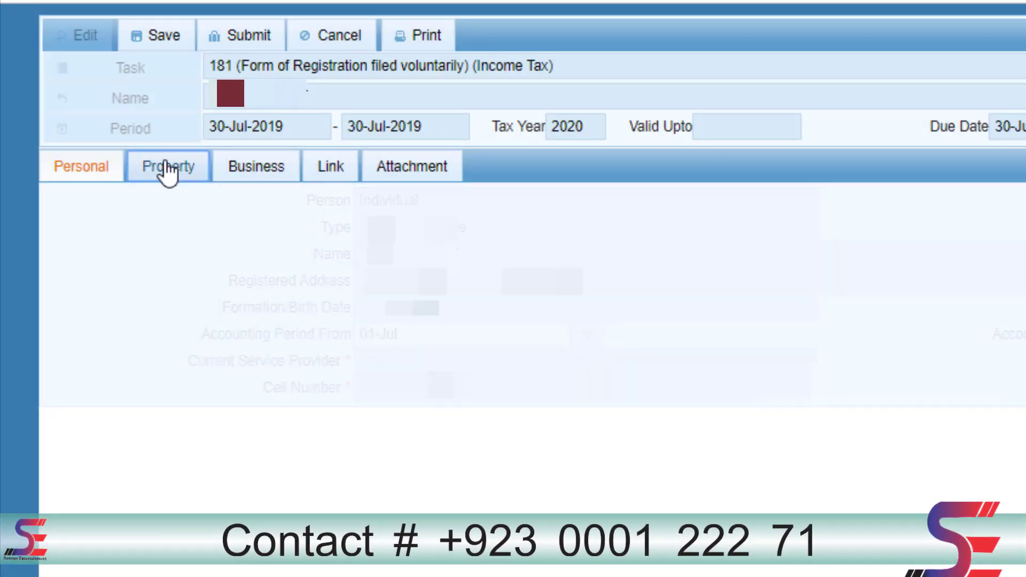
click(251, 179)
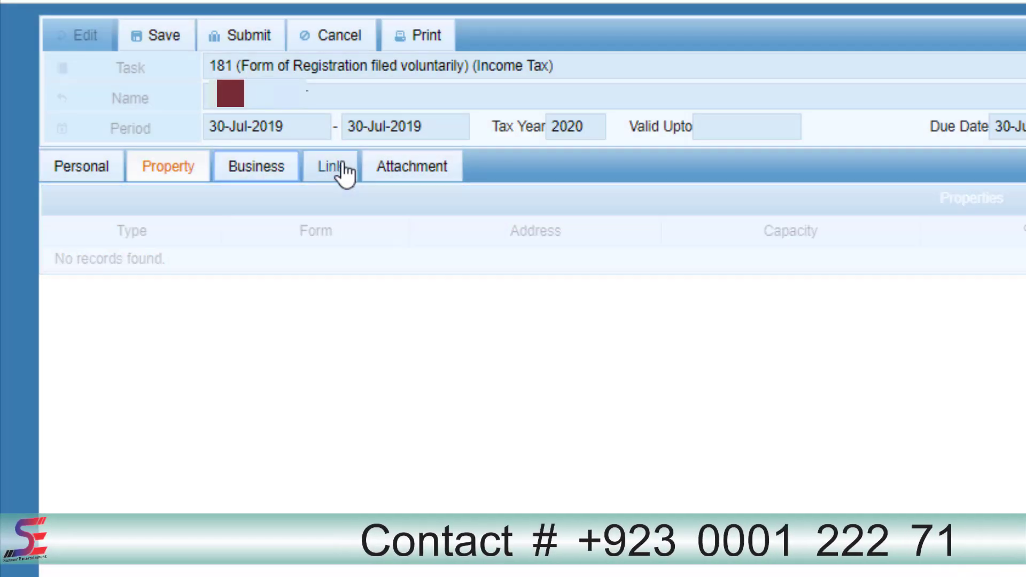
click(336, 176)
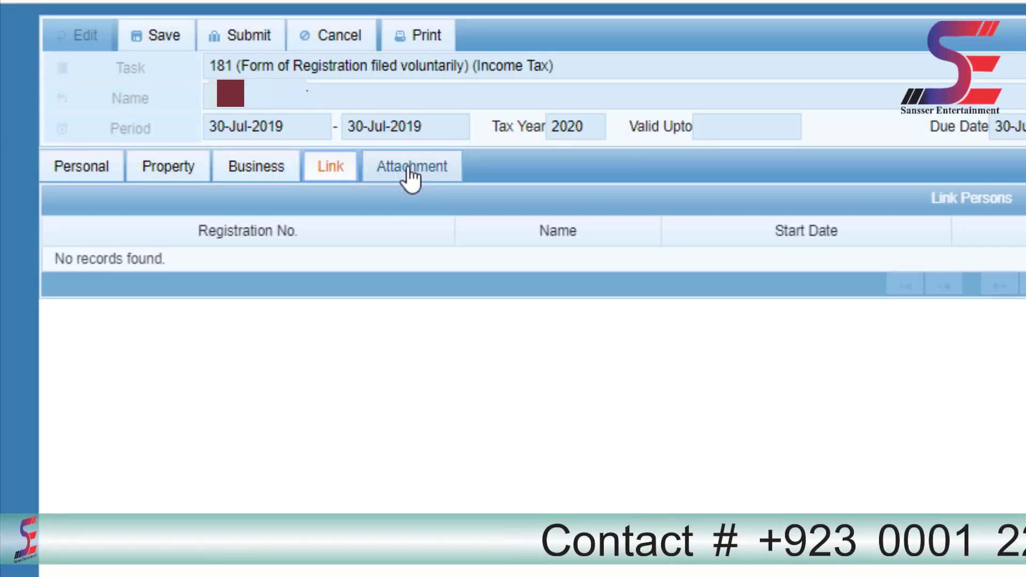
click(410, 176)
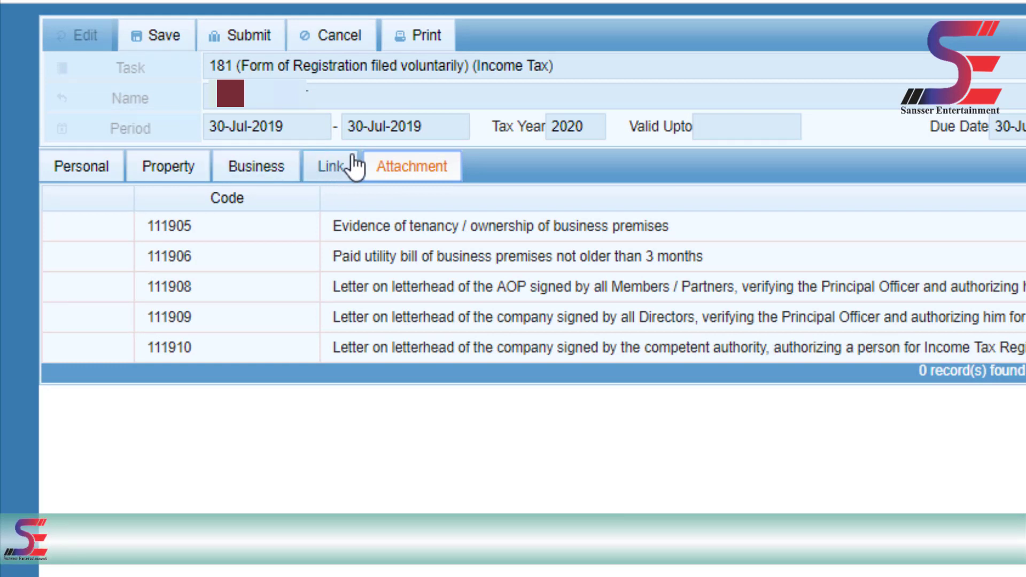
click(327, 176)
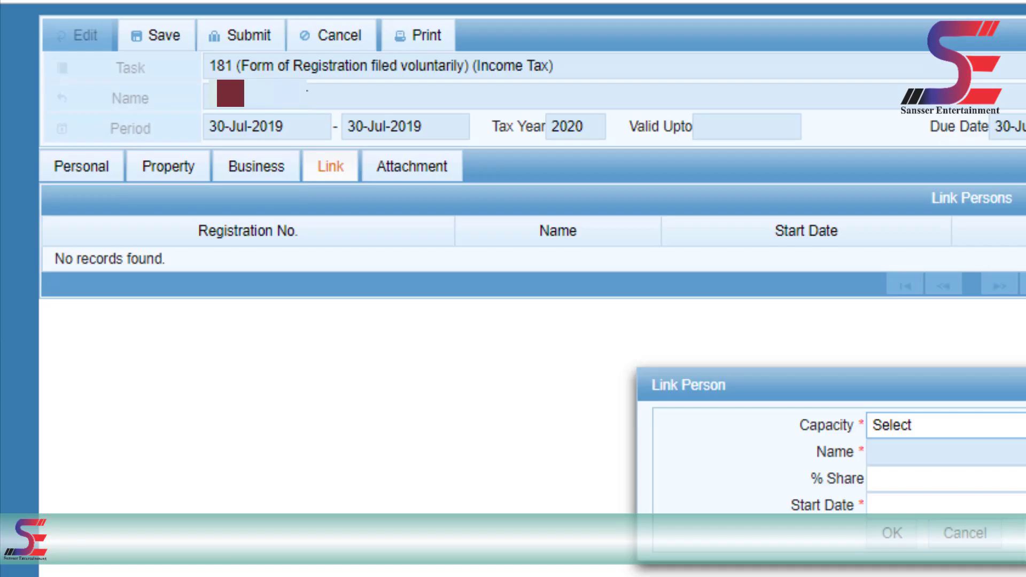
click(982, 428)
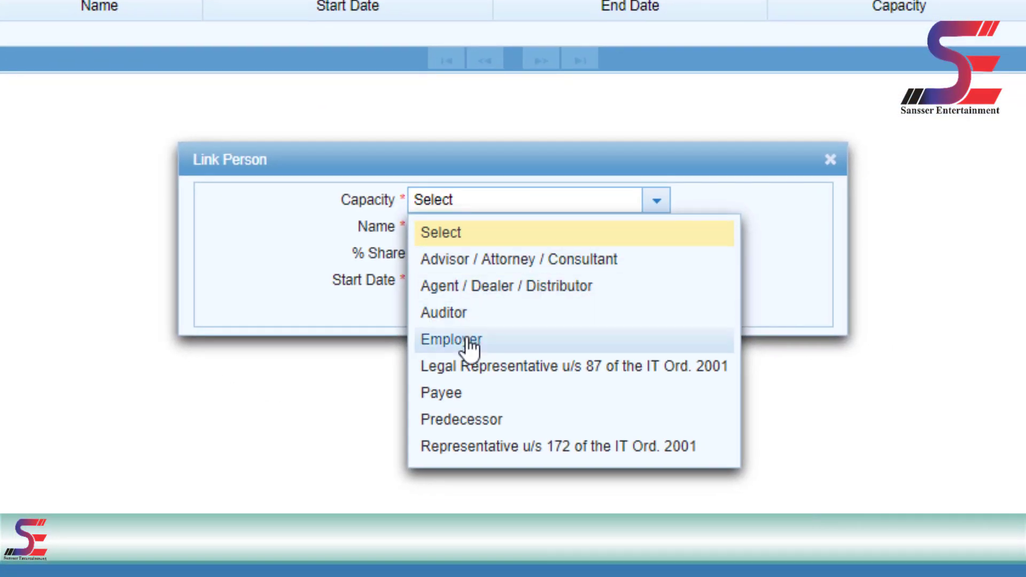
click(924, 564)
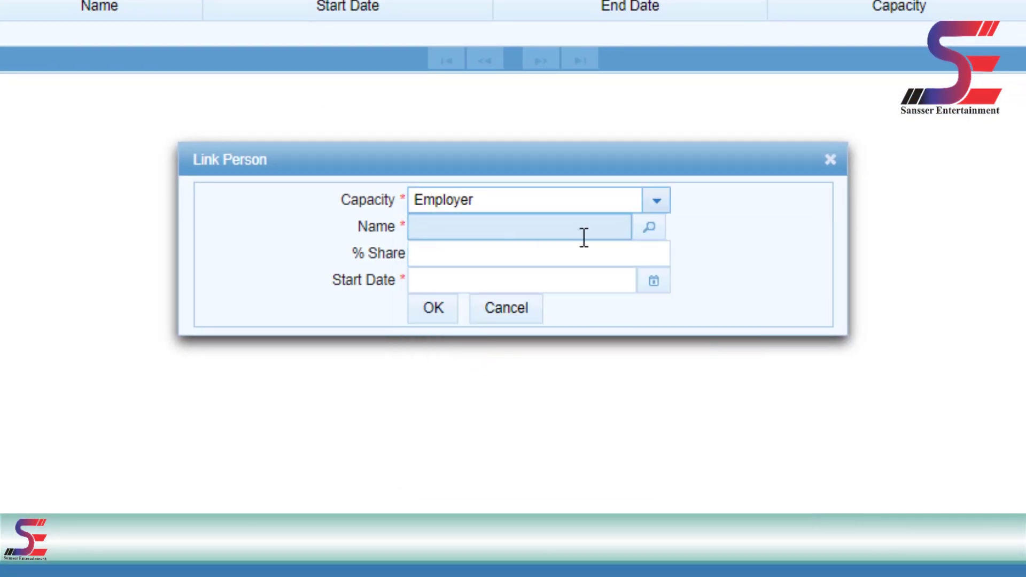
click(634, 230)
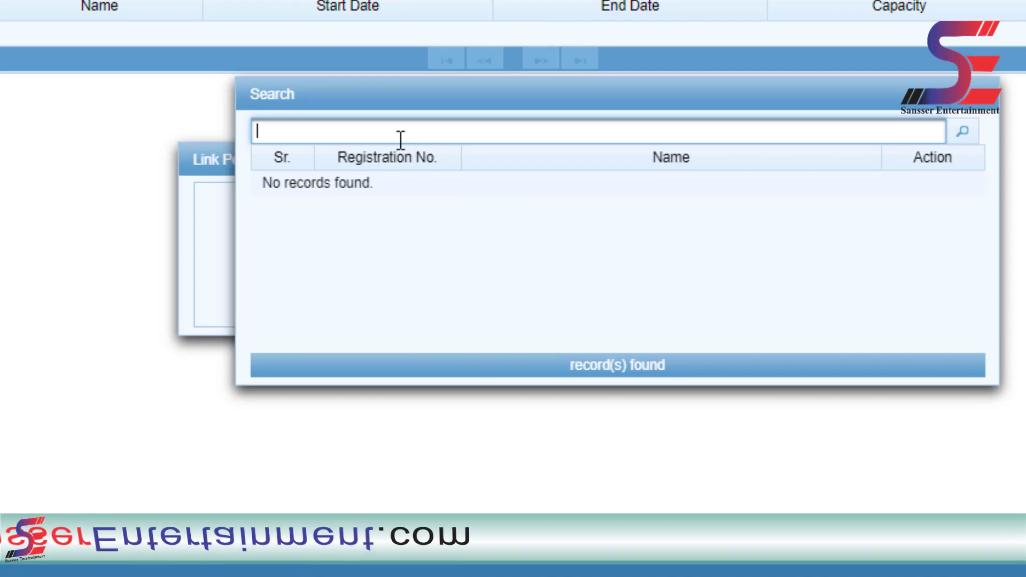
click(989, 106)
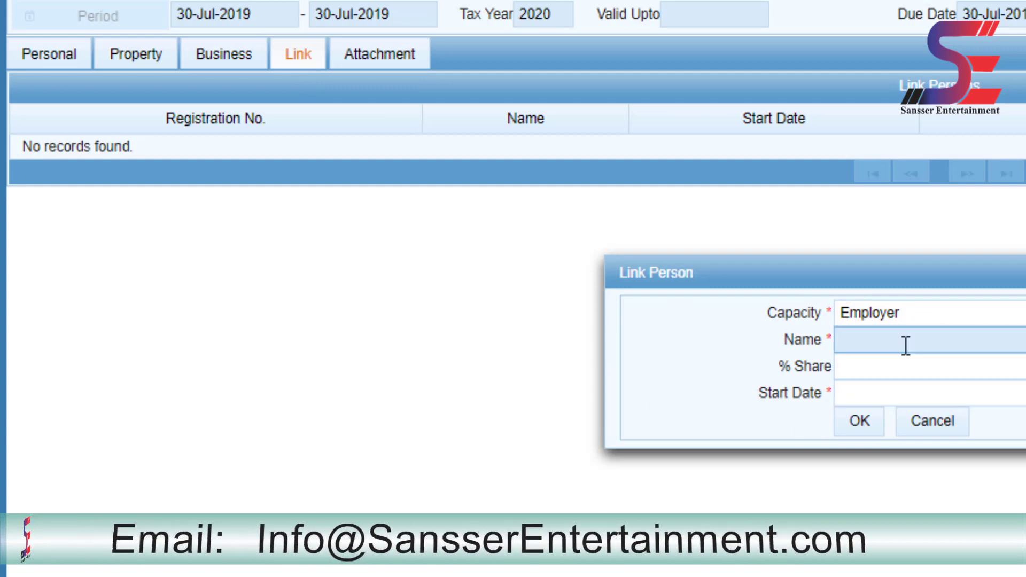
click(932, 425)
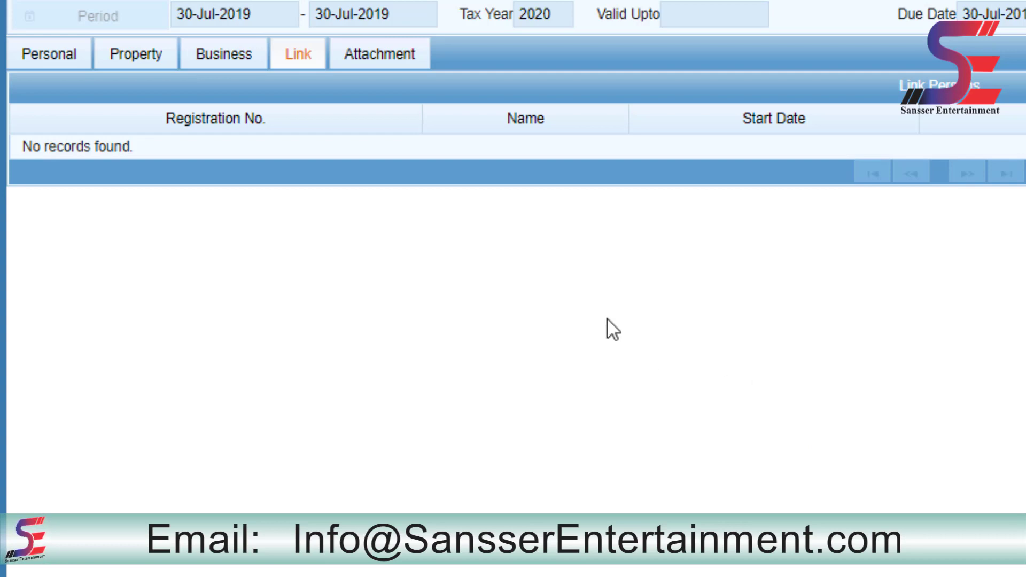
Add a new property with type Commercial Property and form Office.
click(134, 76)
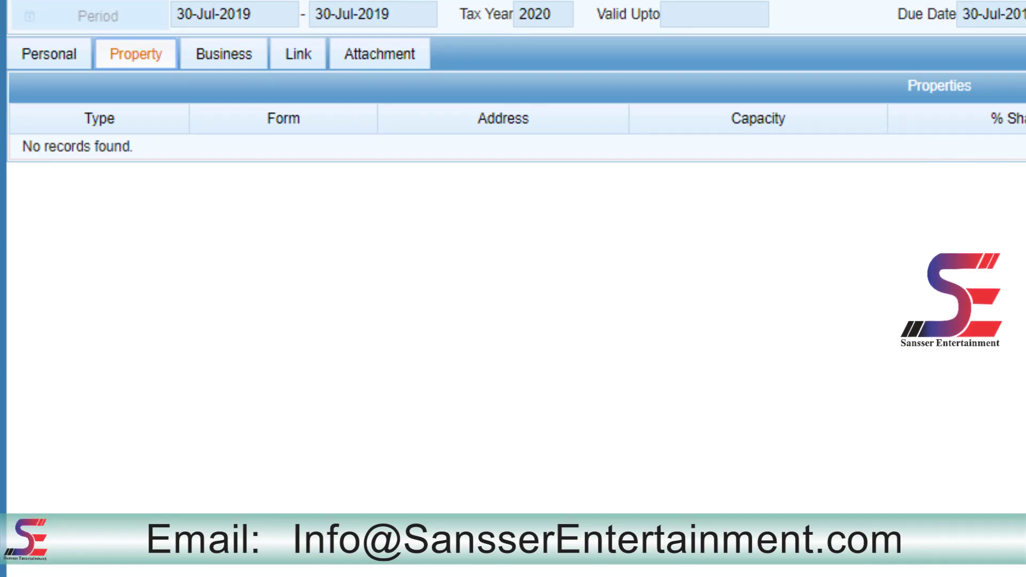
click(914, 122)
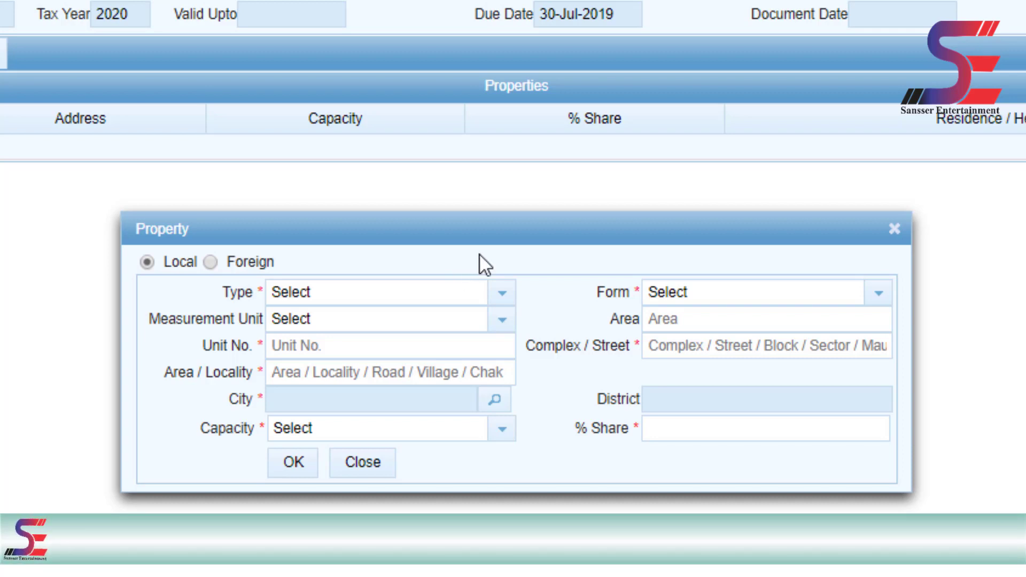
click(447, 294)
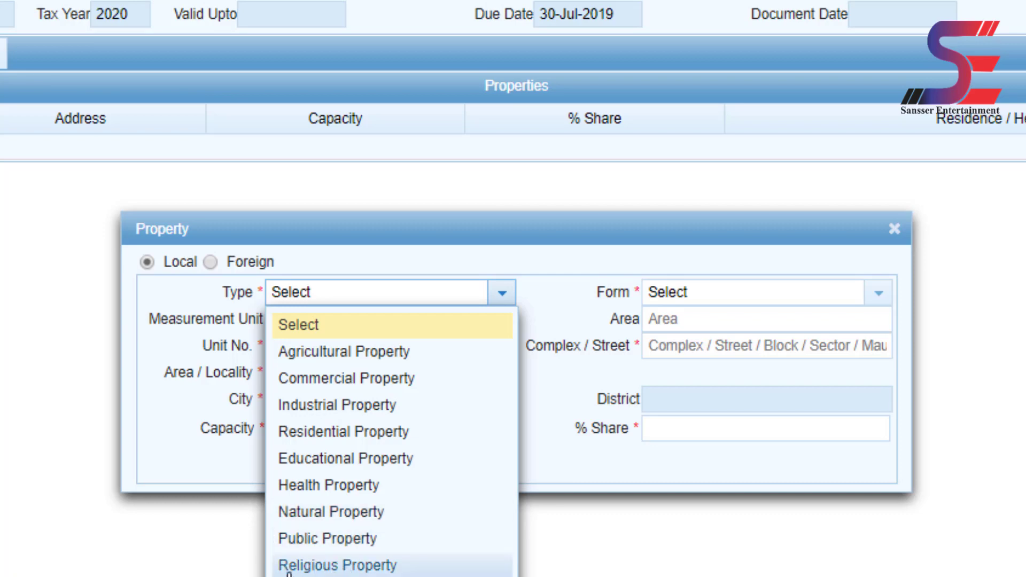
click(374, 379)
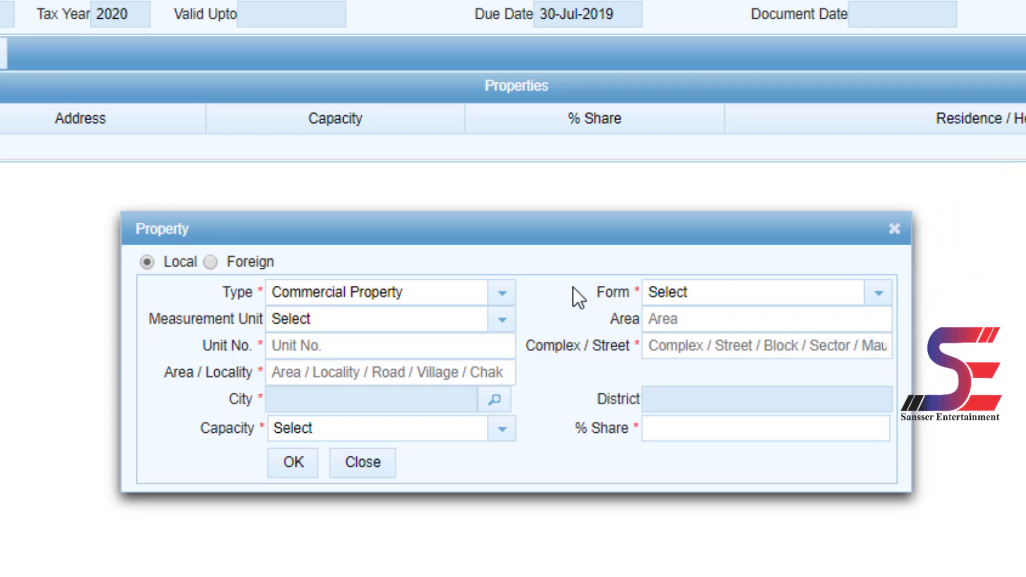
click(748, 293)
scroll(823, 361, down, 3)
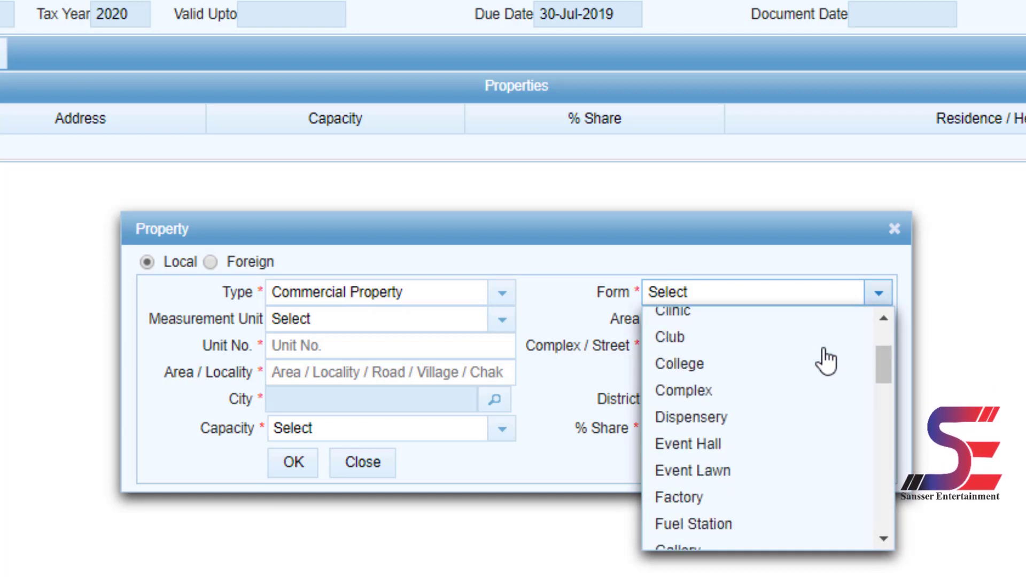
scroll(825, 361, down, 3)
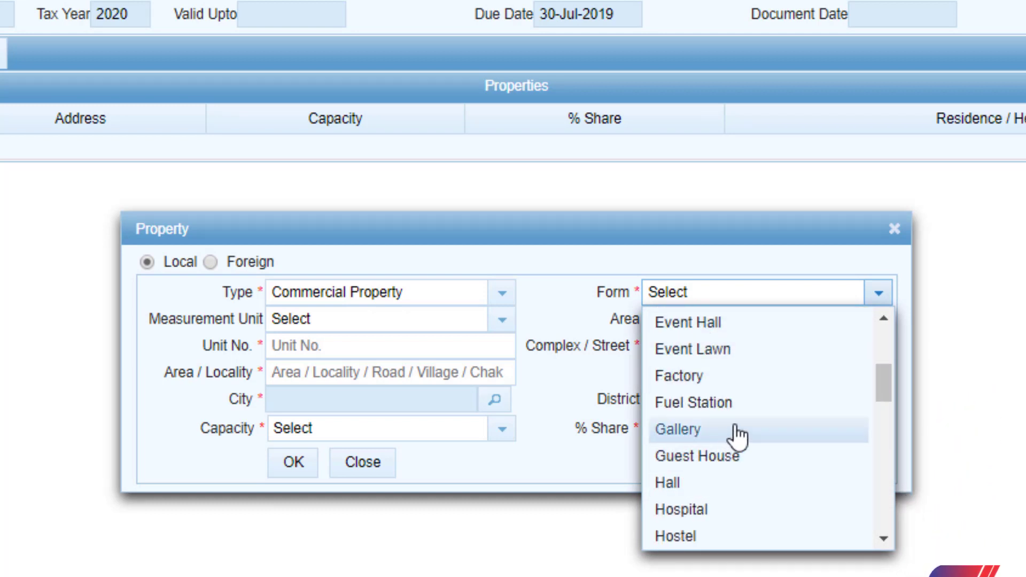
scroll(738, 433, down, 2)
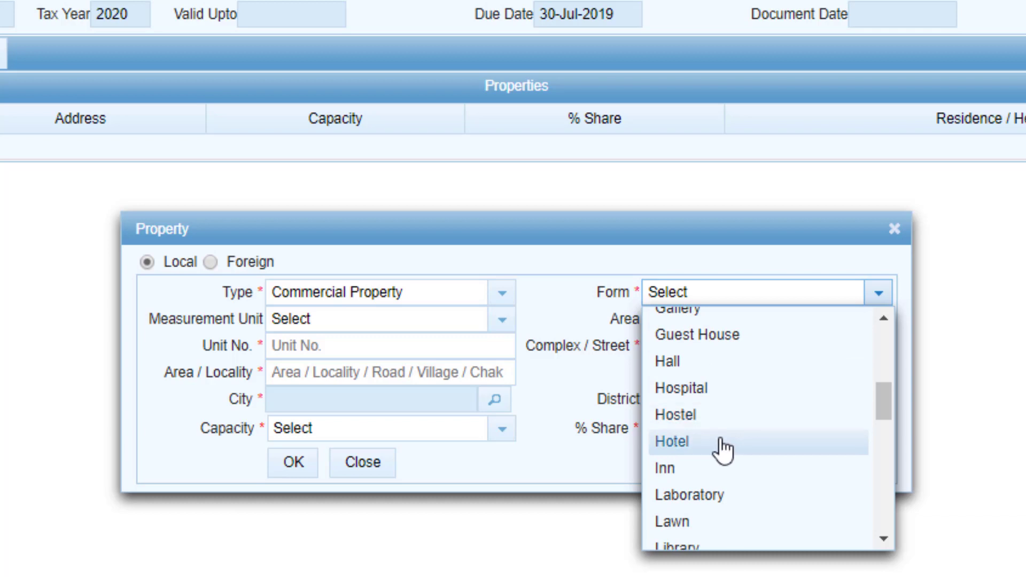
scroll(721, 444, down, 4)
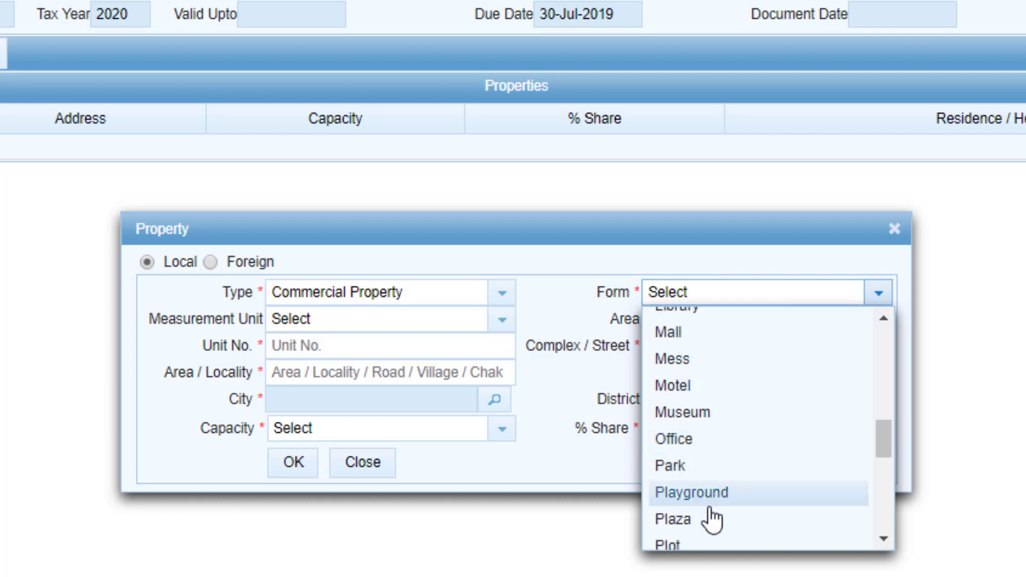
click(706, 441)
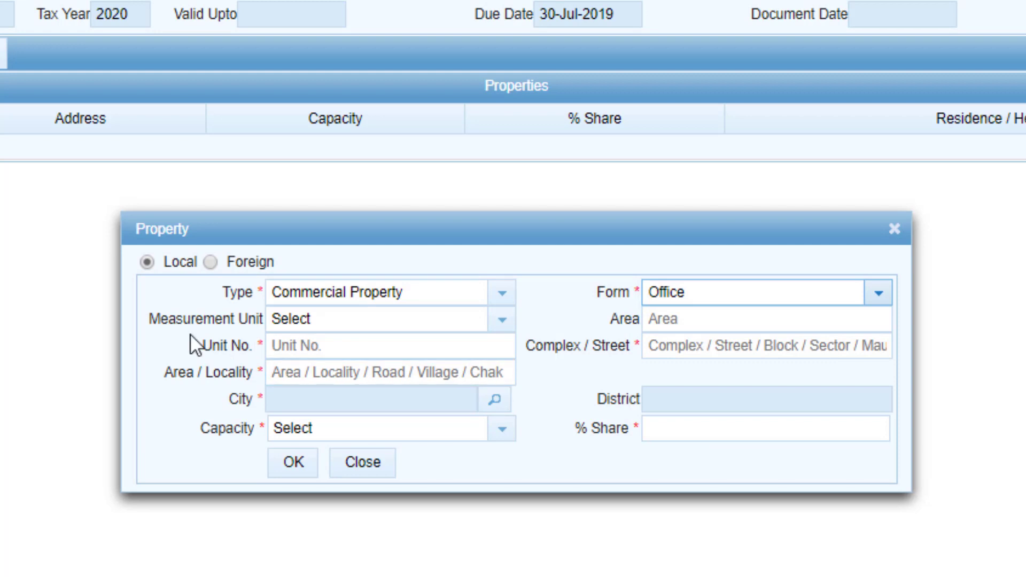
Set measurement unit Other, unit number 236, street Galli and an area/locality.
click(316, 323)
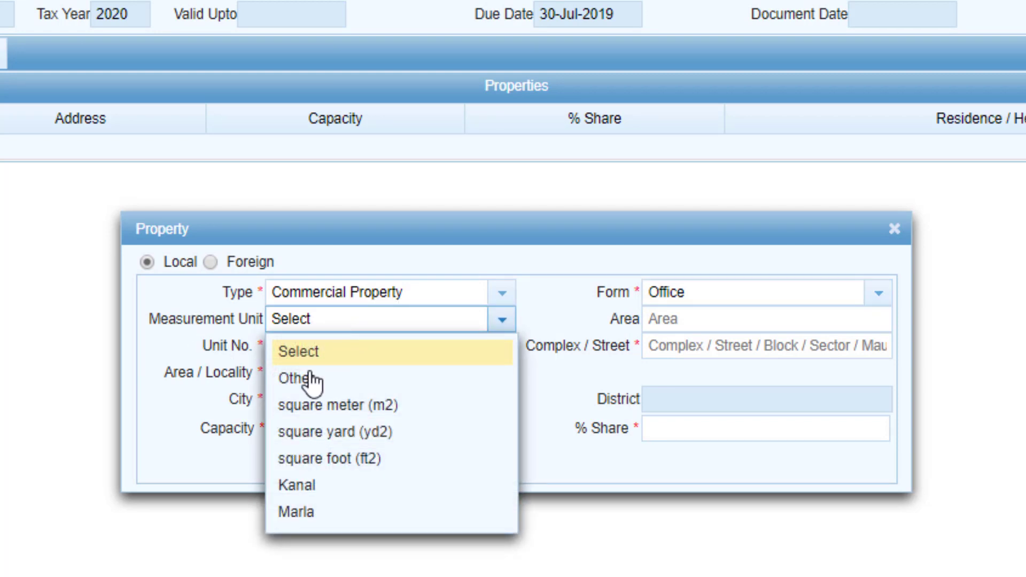
click(301, 379)
click(332, 352)
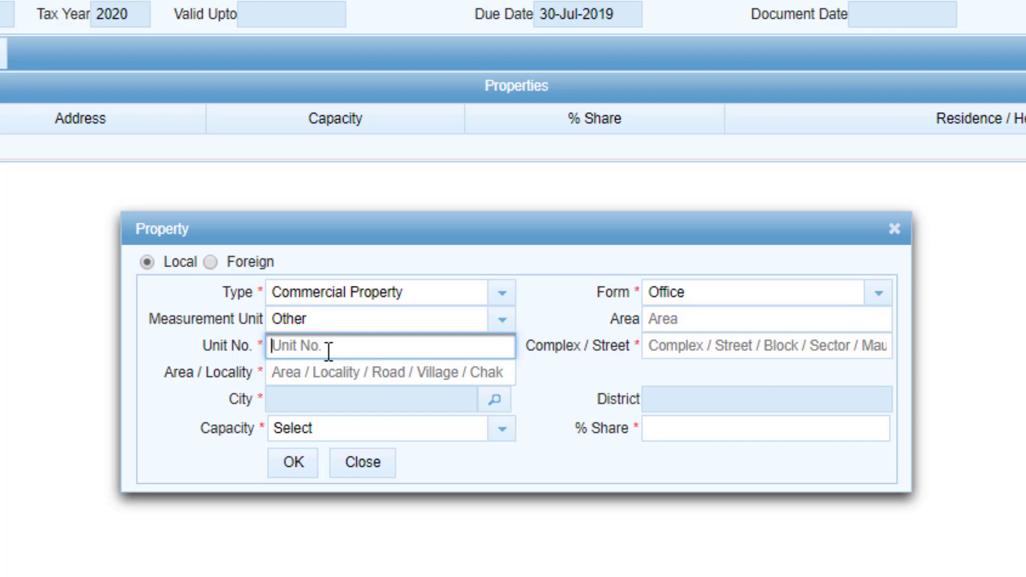
text(236)
click(724, 353)
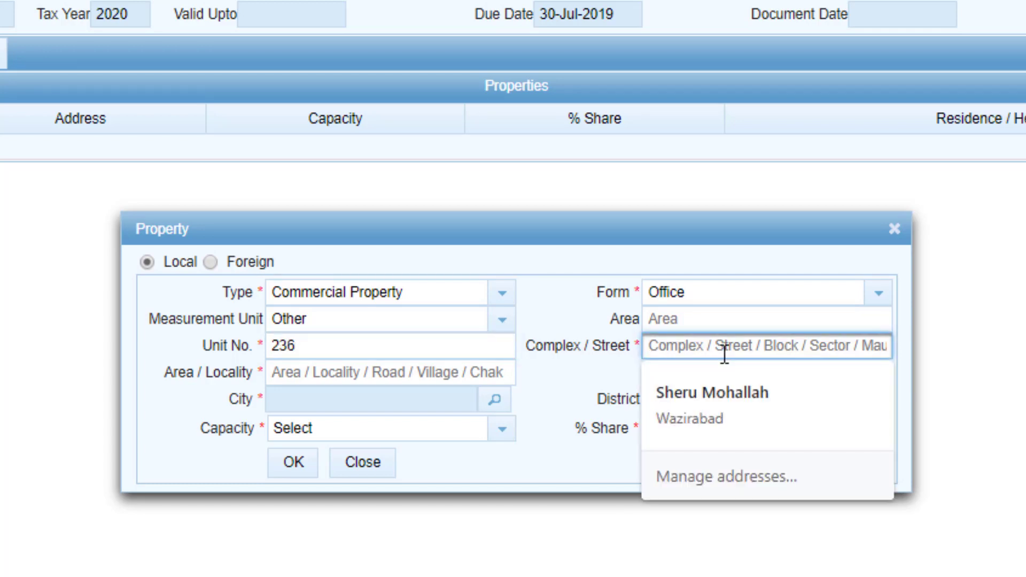
text(Galli)
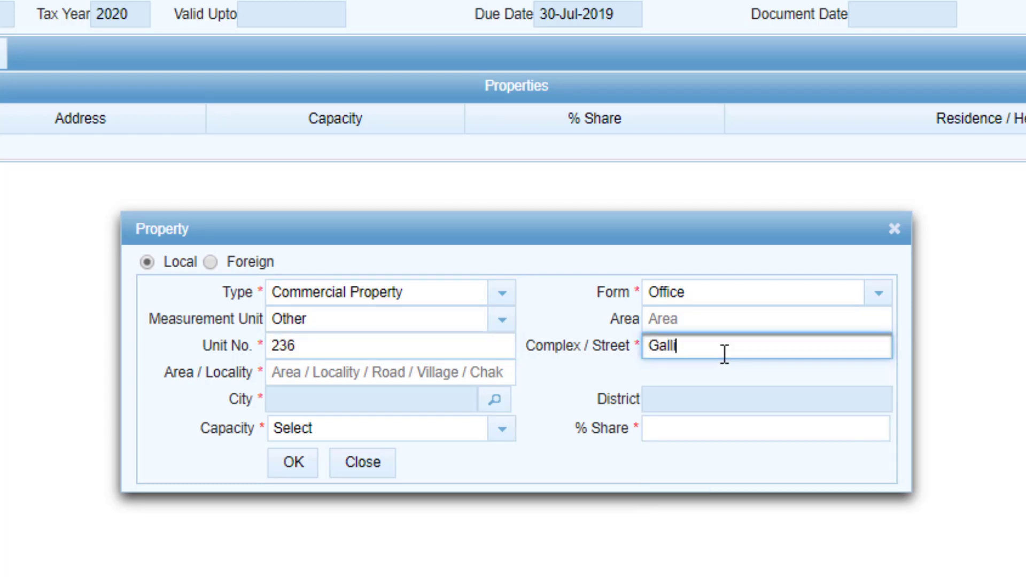
key(Tab)
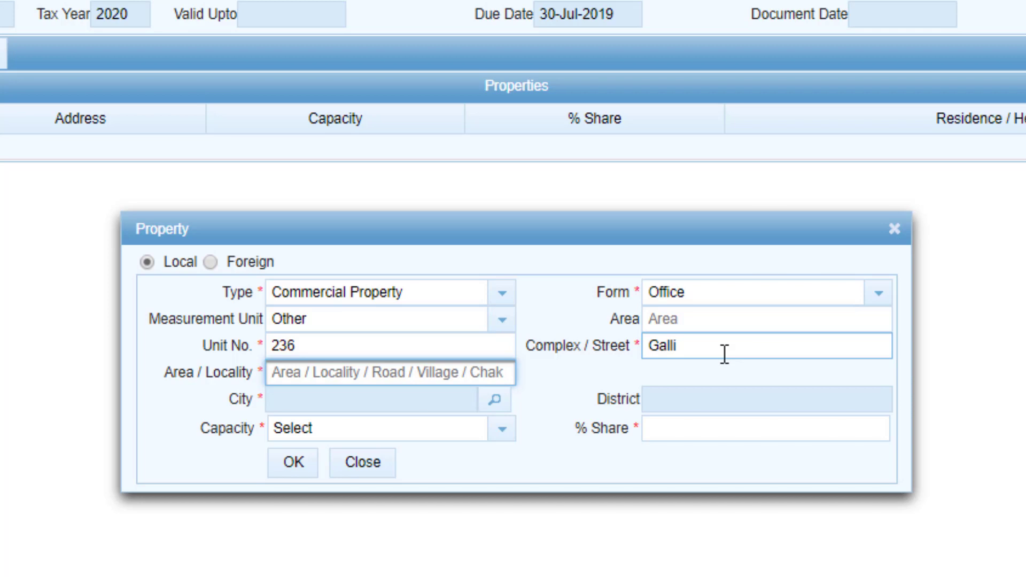
text(kldasjfl)
Search for Wazirabad and select it as the city, in Gujranwala district.
click(323, 390)
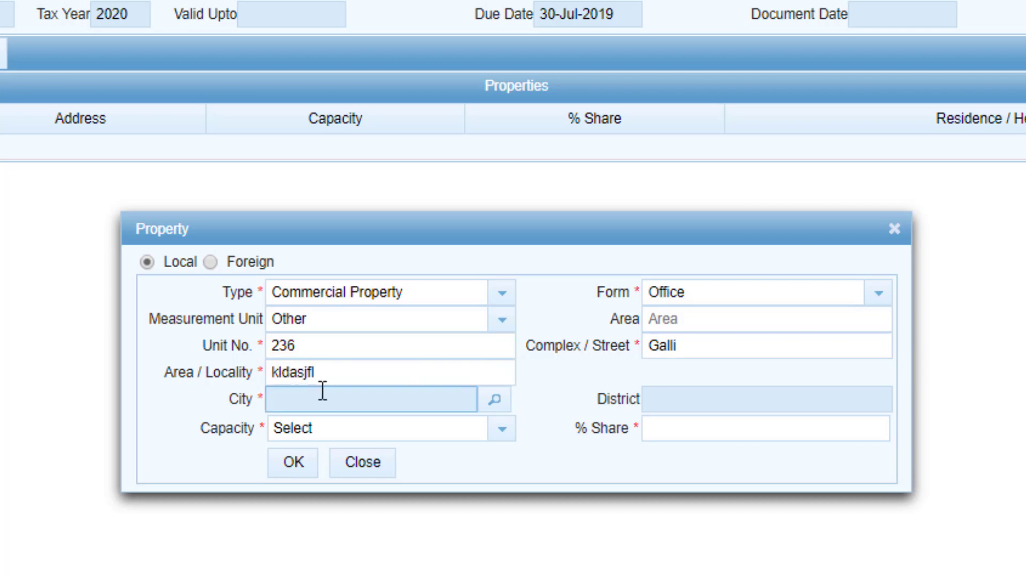
click(494, 401)
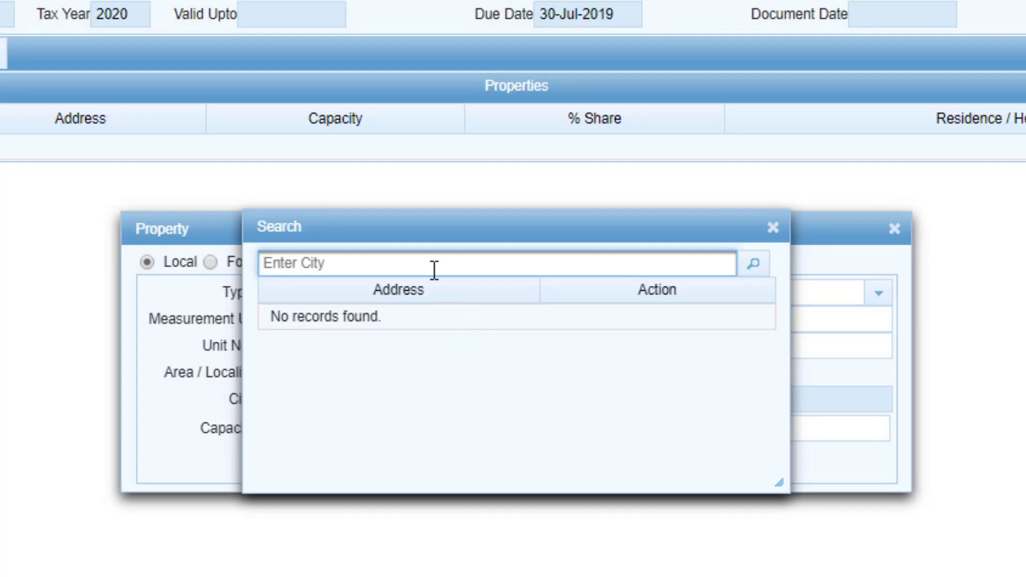
text(wazirabad)
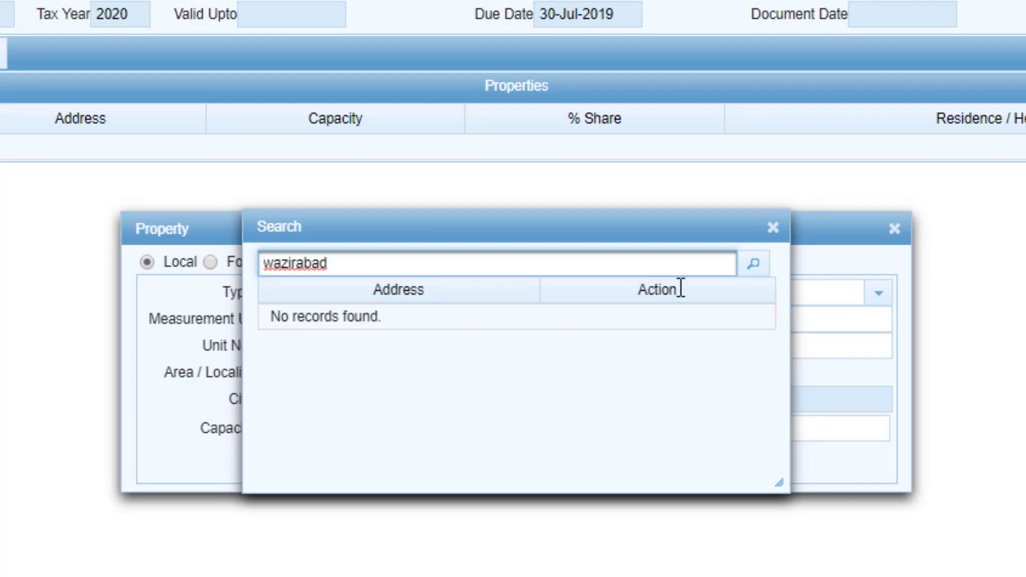
click(753, 263)
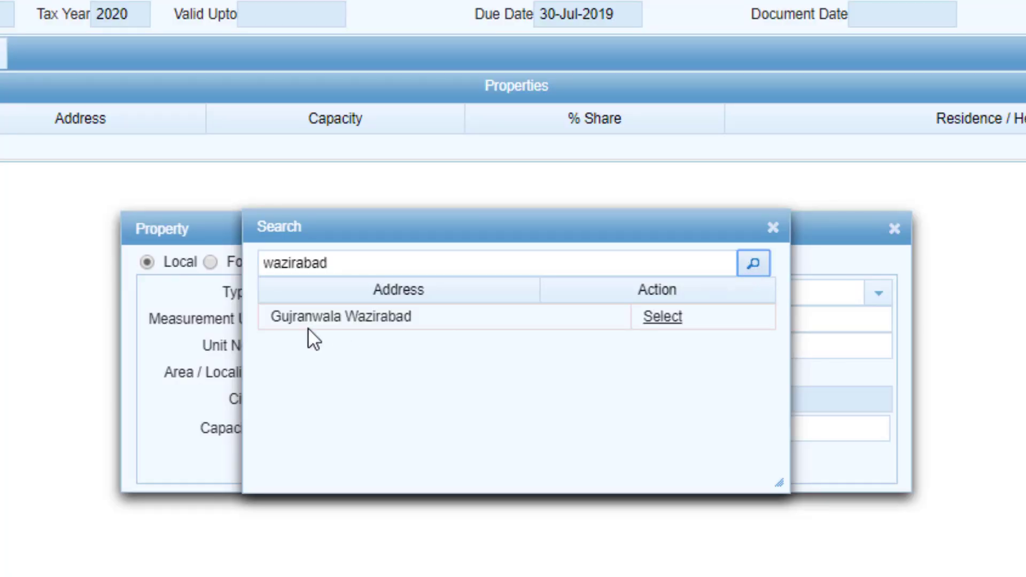
click(663, 321)
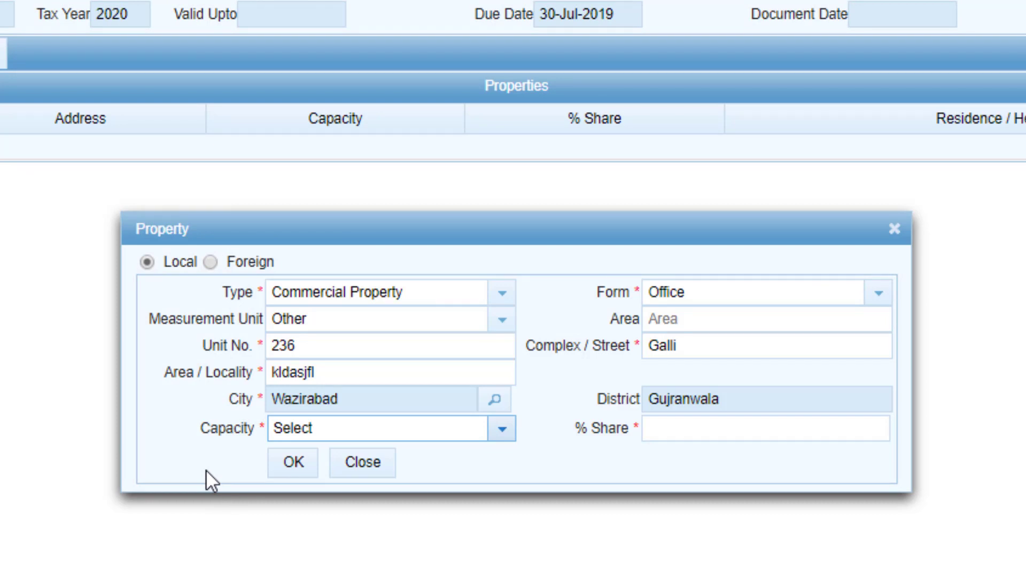
Save the Office property as Benami/Lessee/Tenant with 10% share and mark it as head office.
click(501, 430)
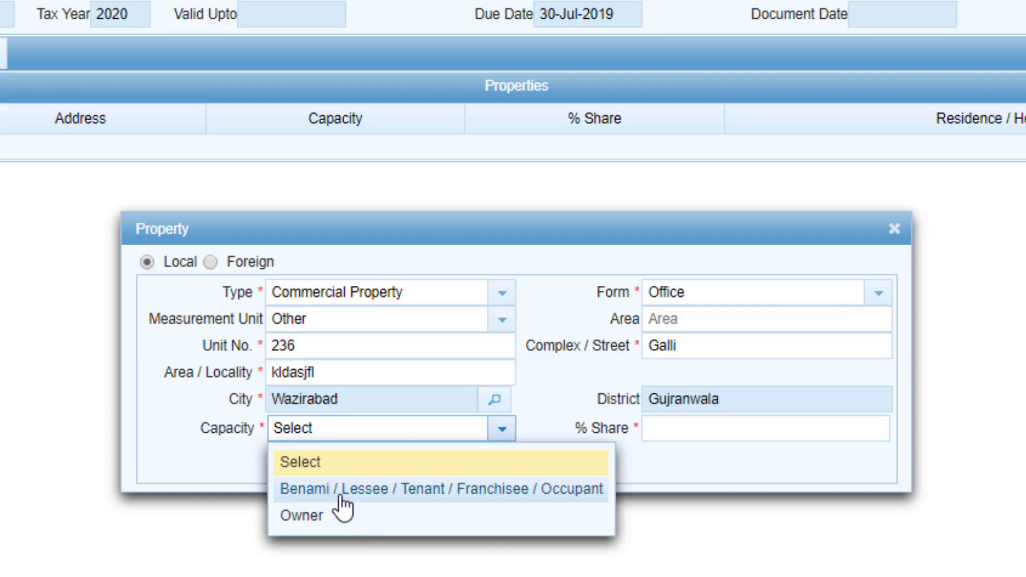
click(430, 489)
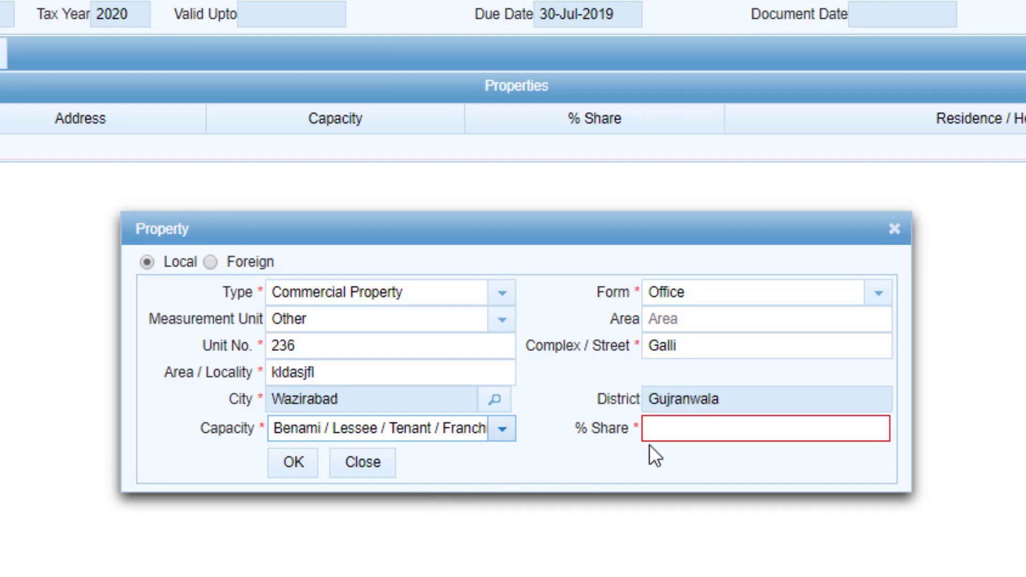
click(661, 430)
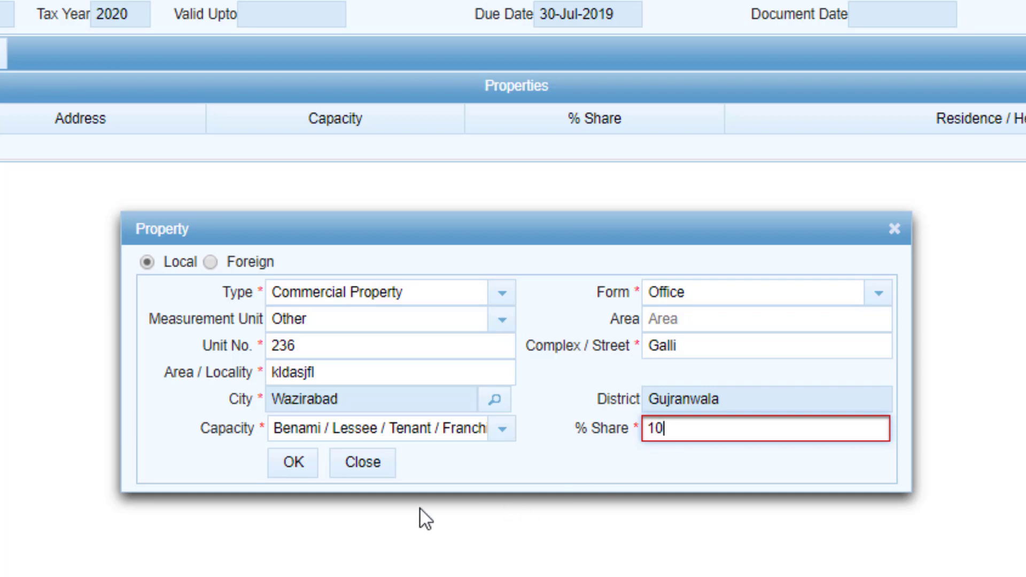
click(296, 463)
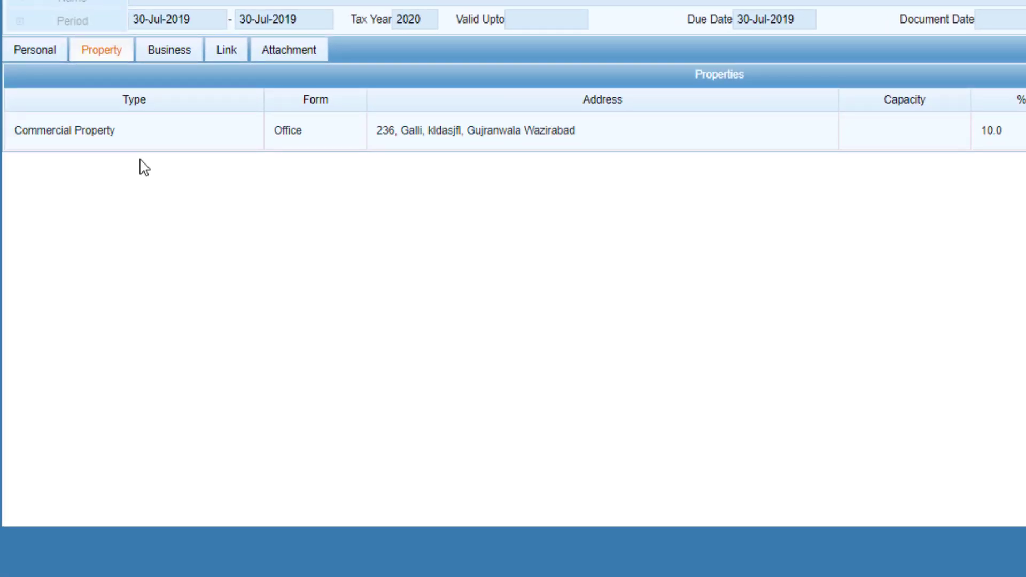
click(865, 129)
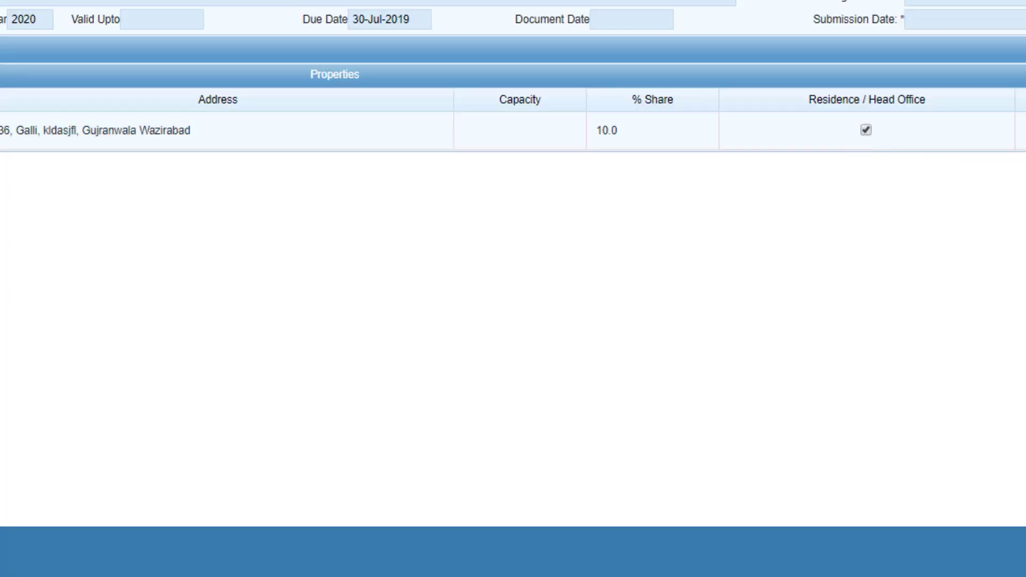
click(185, 58)
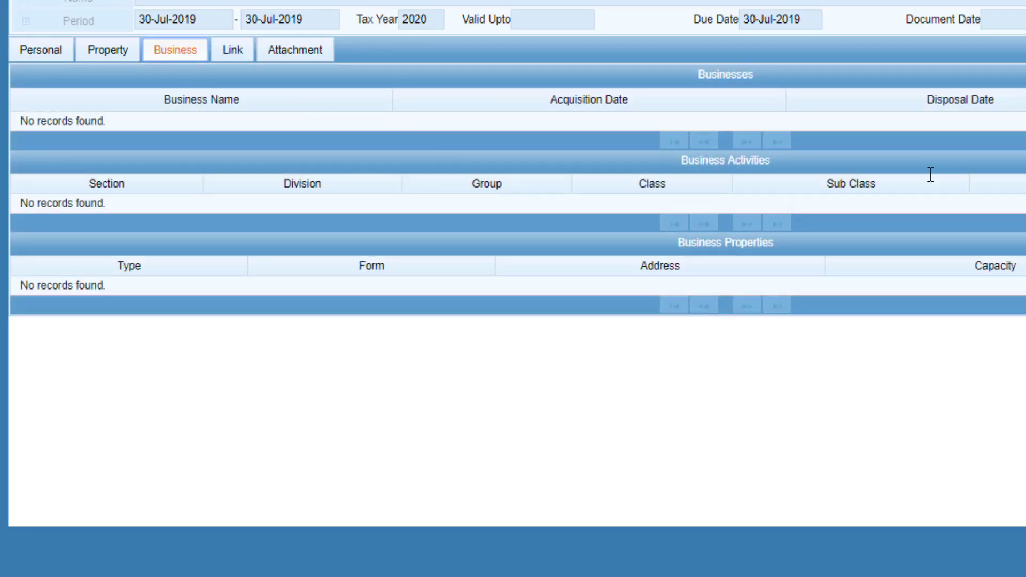
Add business 'Sansser Entertainment', acquired 13 July 2019, with capacity Owner.
click(993, 107)
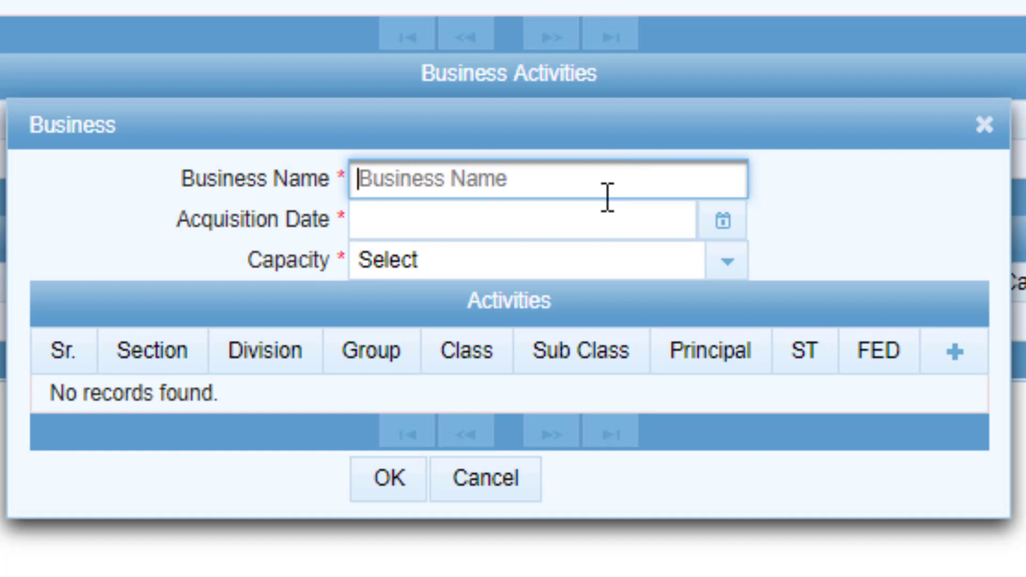
text(San)
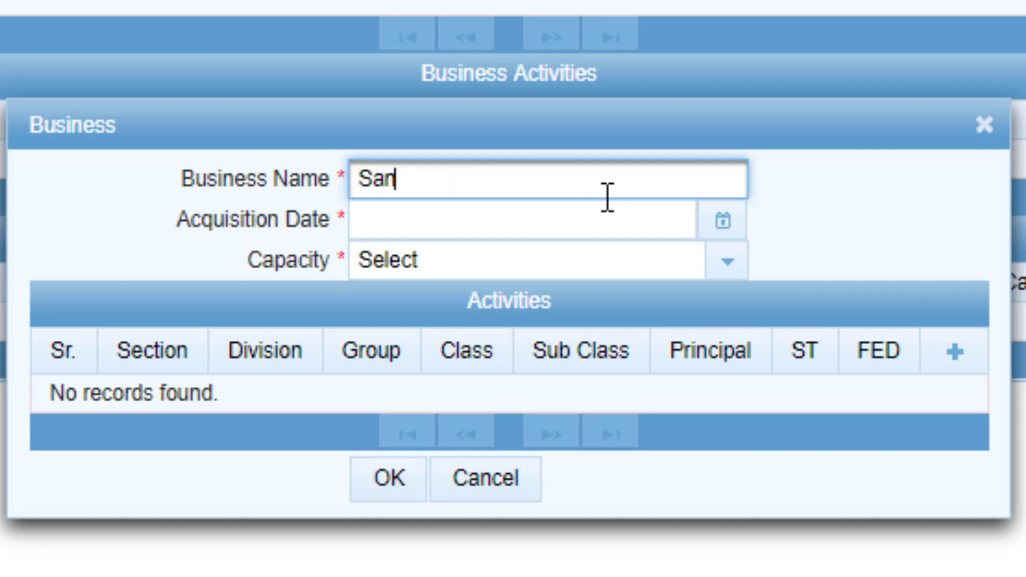
text(sser )
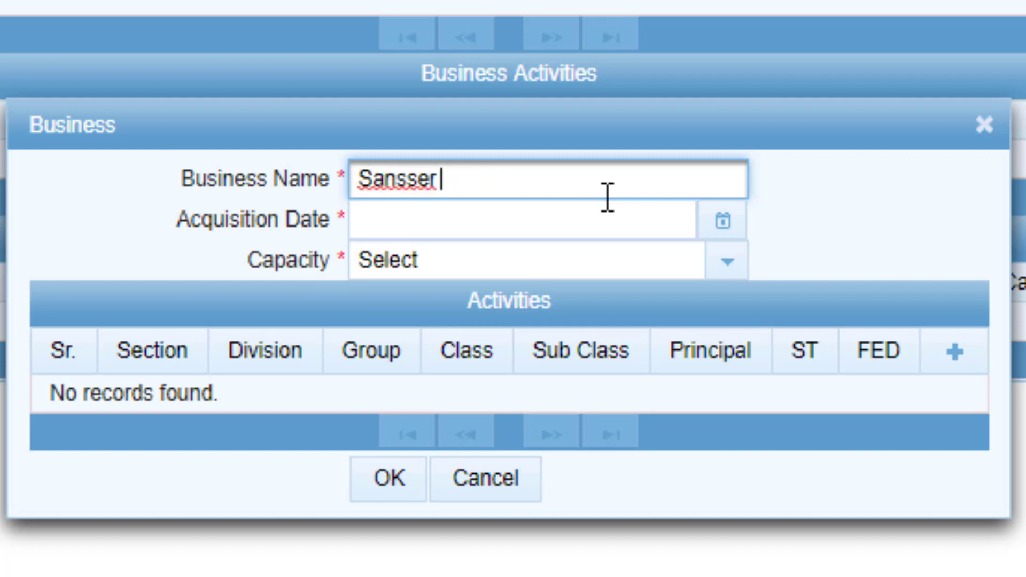
text(Enter)
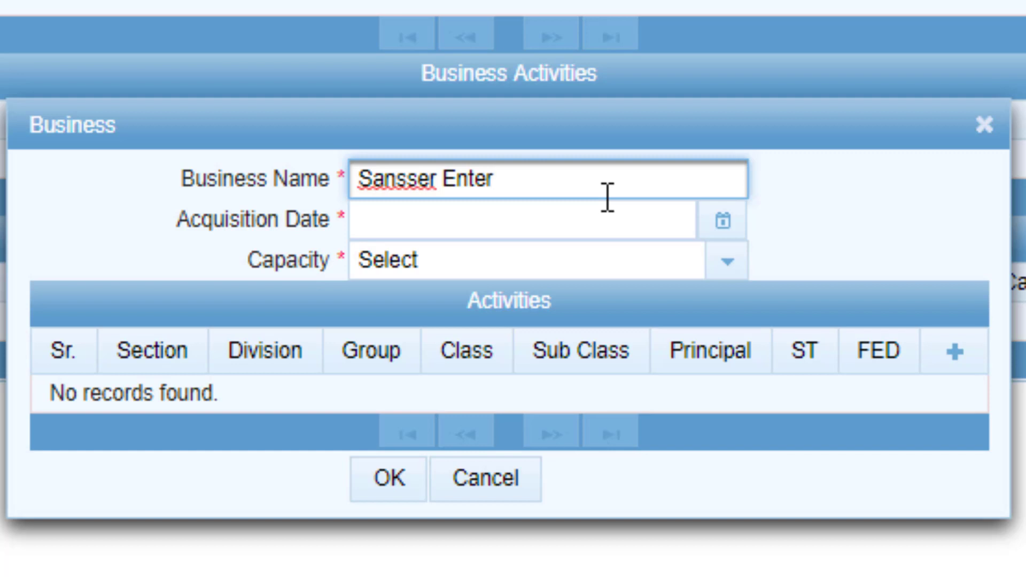
text(tainment)
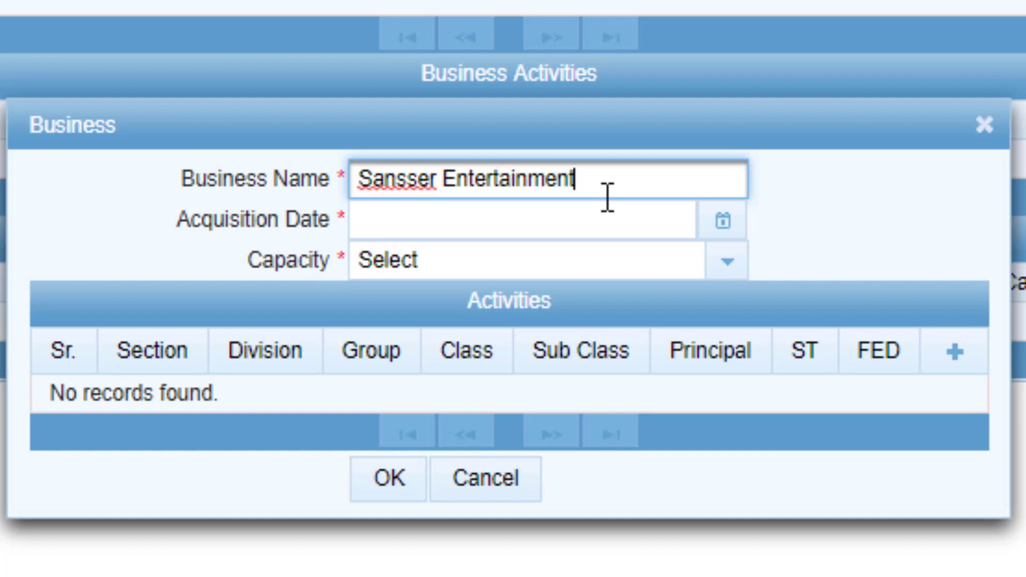
click(860, 225)
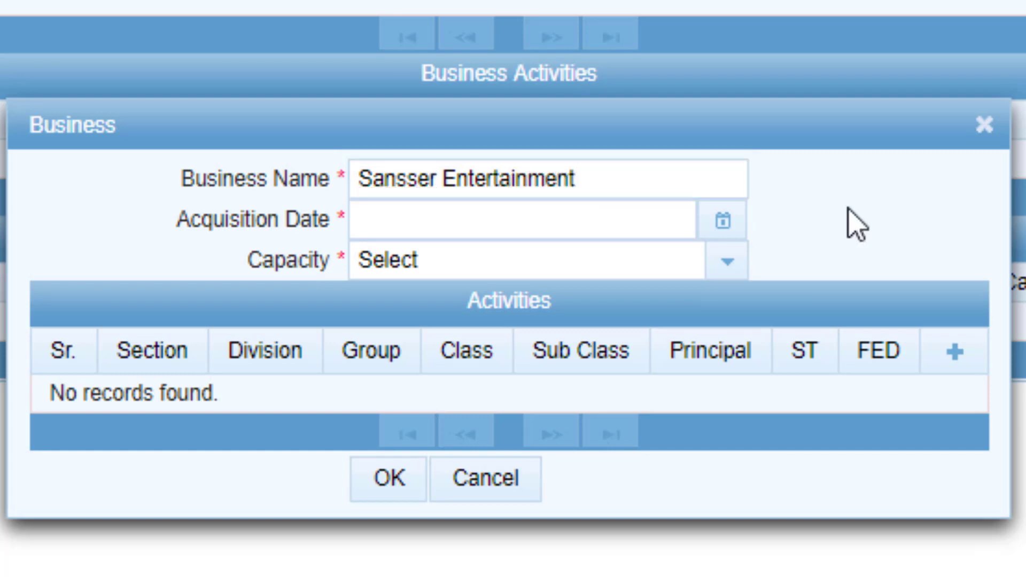
click(732, 218)
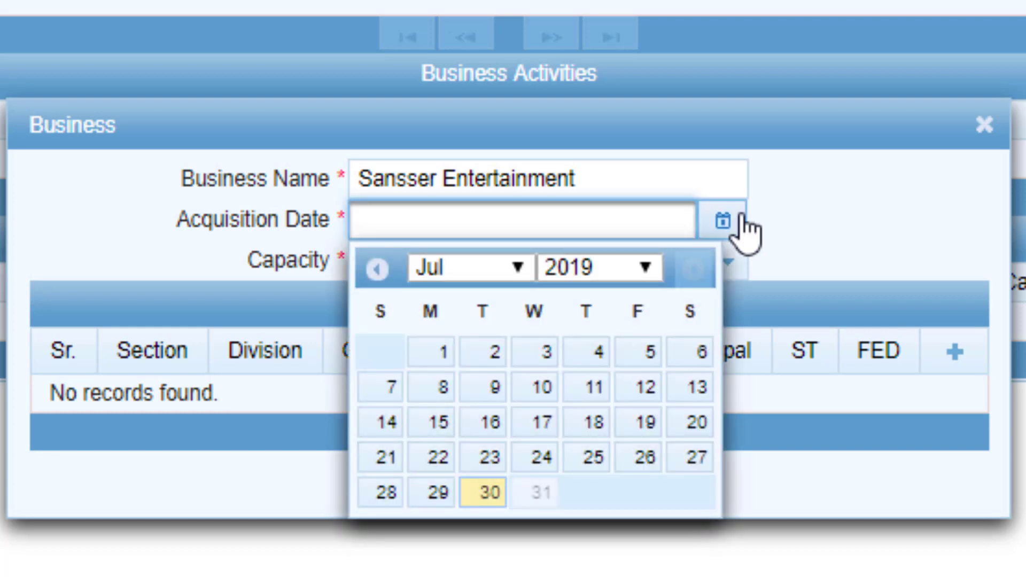
click(700, 385)
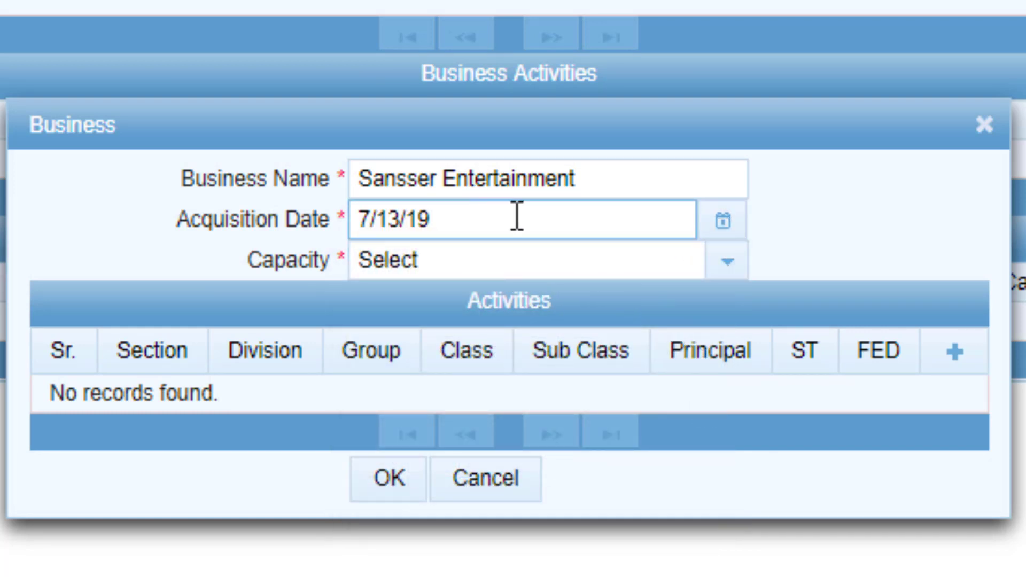
click(728, 274)
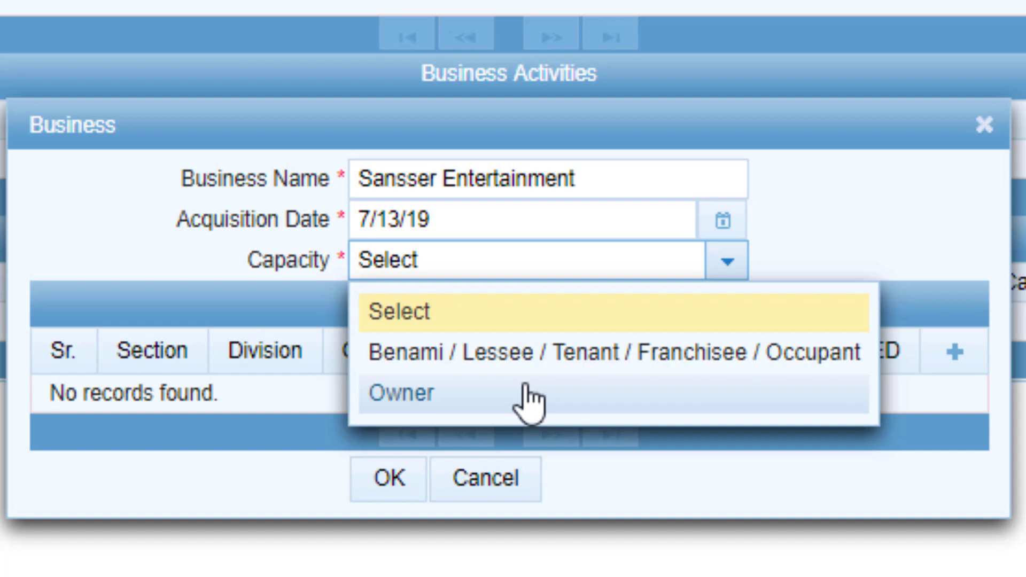
click(529, 395)
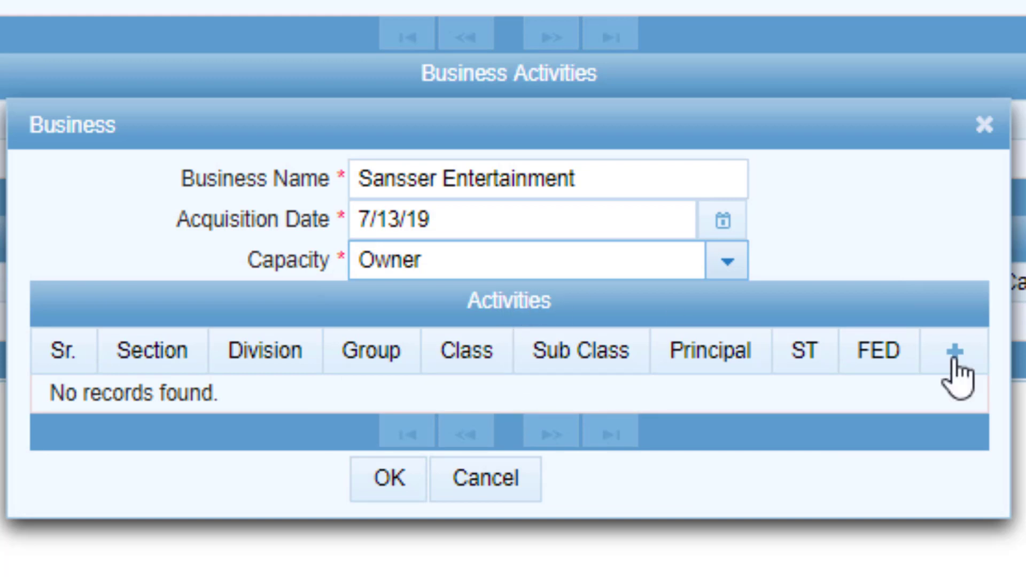
Add a new business activity marked as the principal activity and liable for sales tax.
click(955, 353)
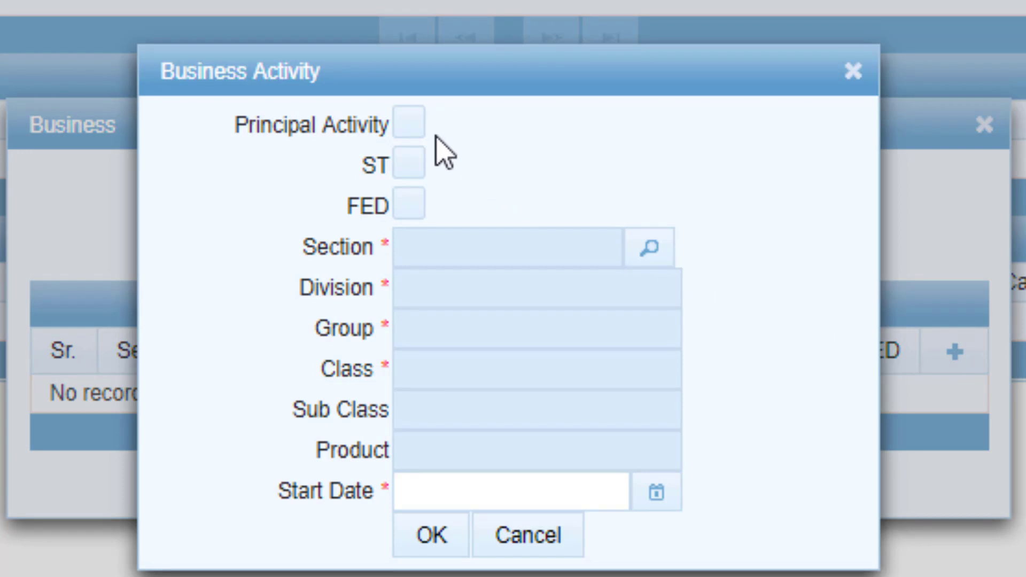
click(418, 128)
click(418, 167)
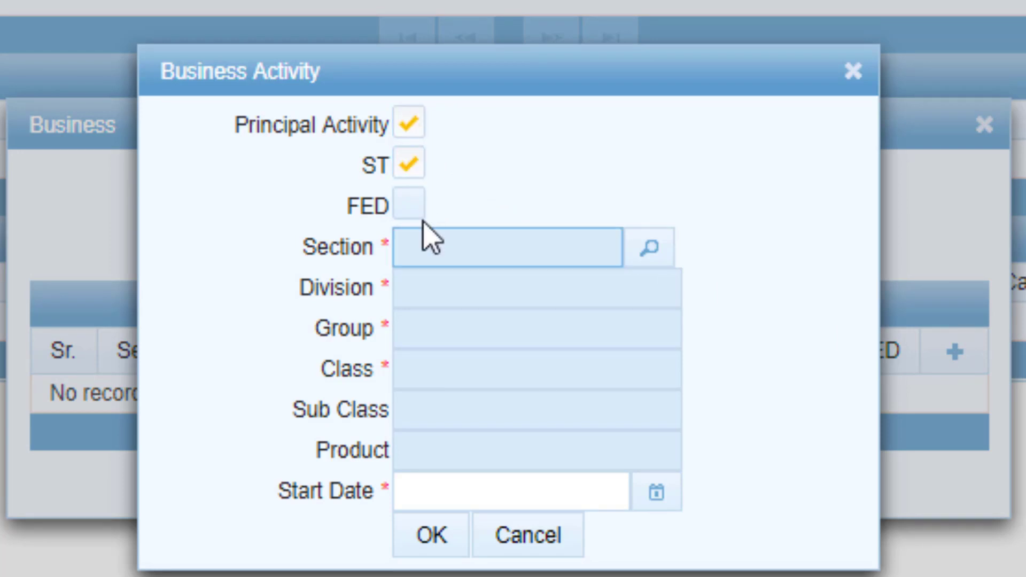
Search the activity description lookup for 'business'.
click(649, 253)
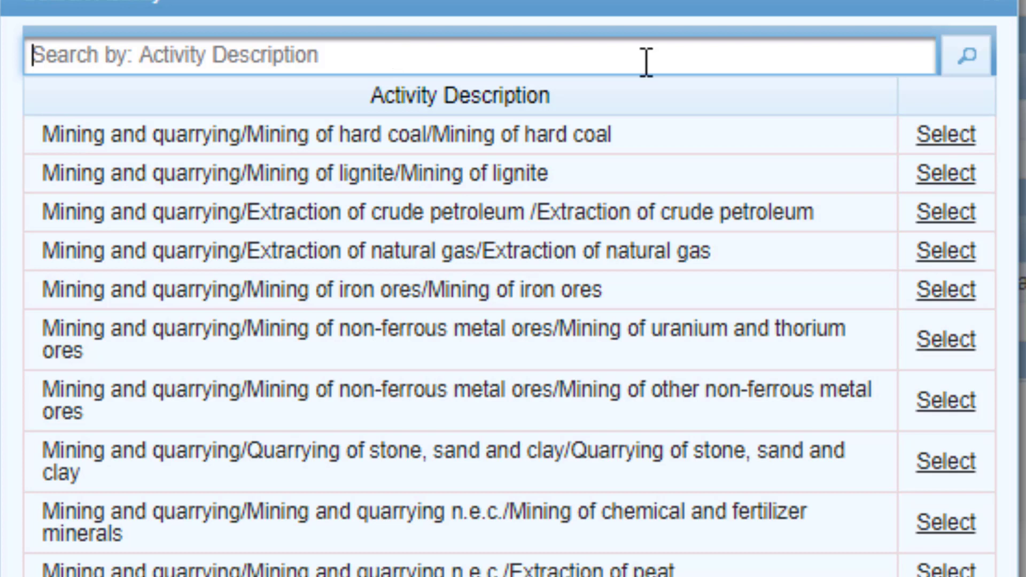
text(business)
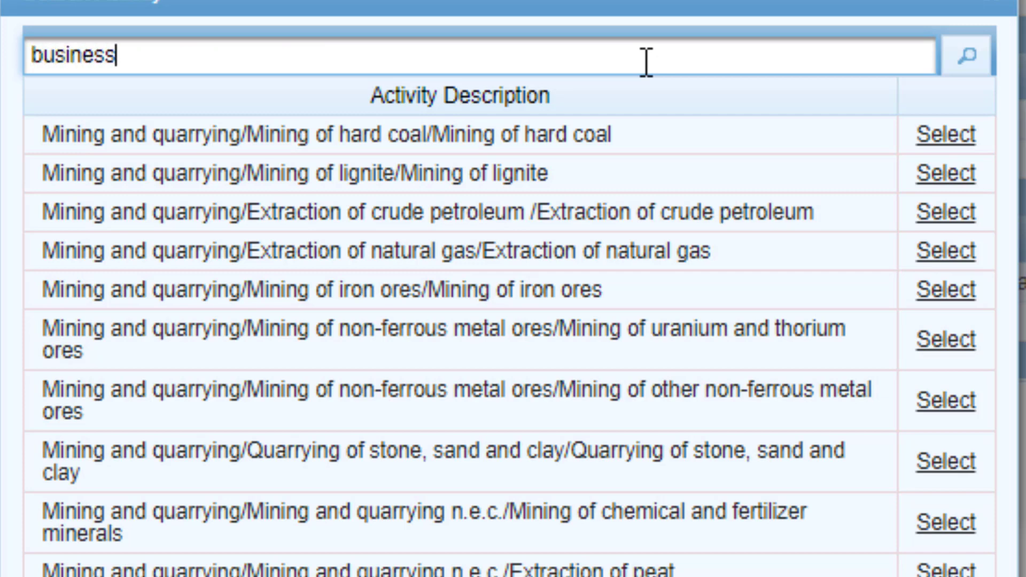
key(Return)
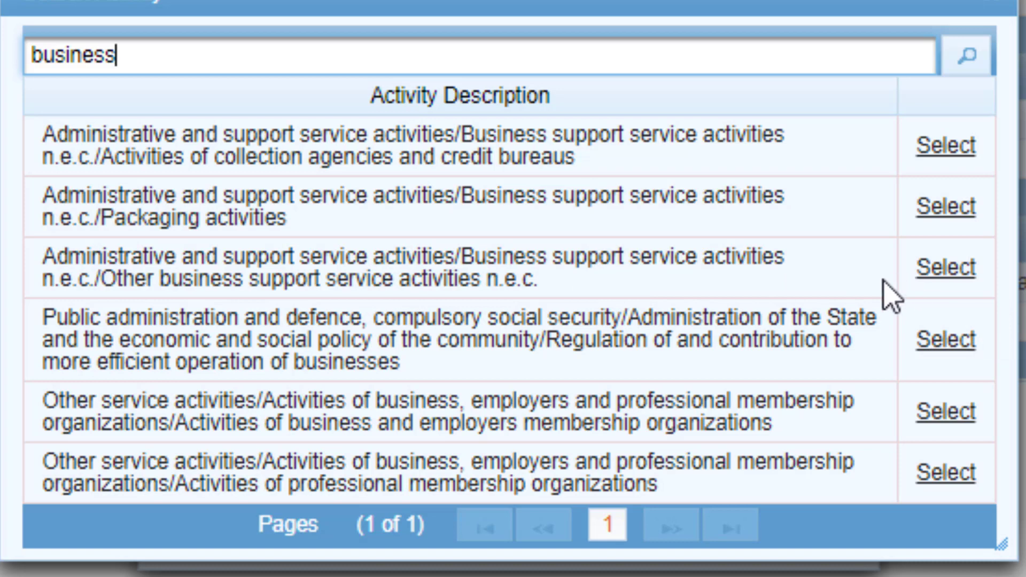
Add 'Other business support service activities n.e.c.' starting 3 July 2019 and save the business.
click(932, 280)
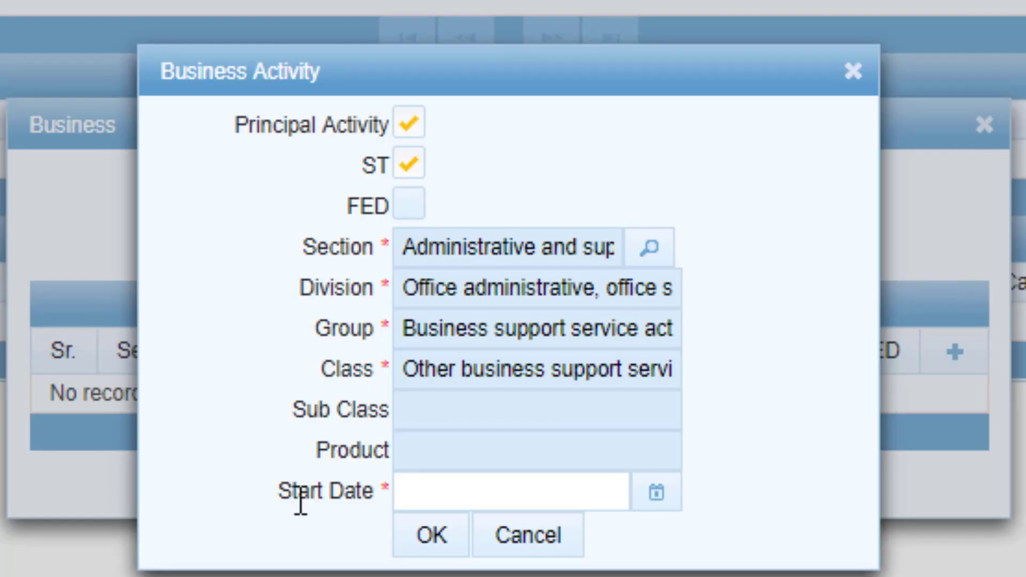
click(653, 494)
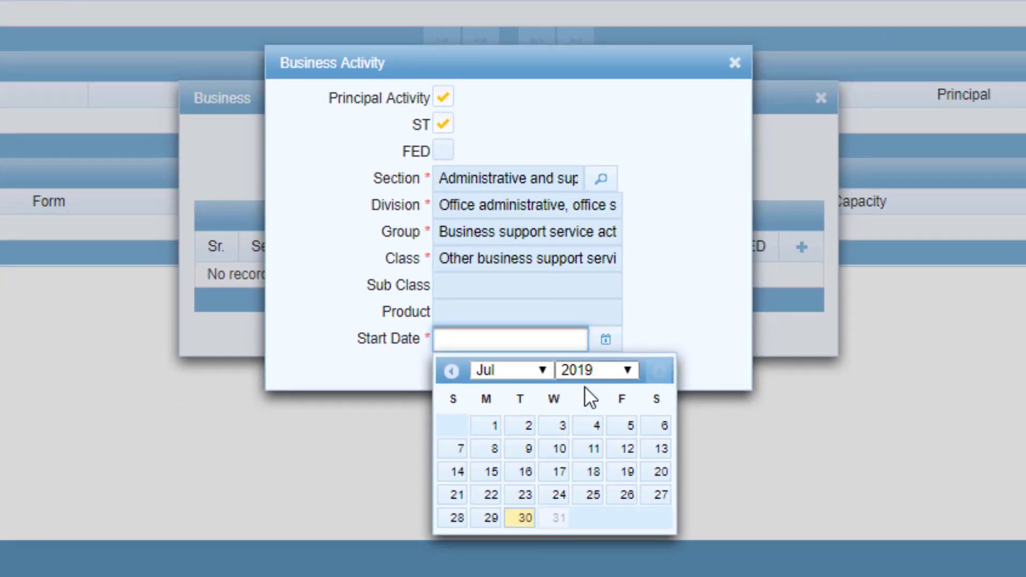
click(561, 427)
click(471, 376)
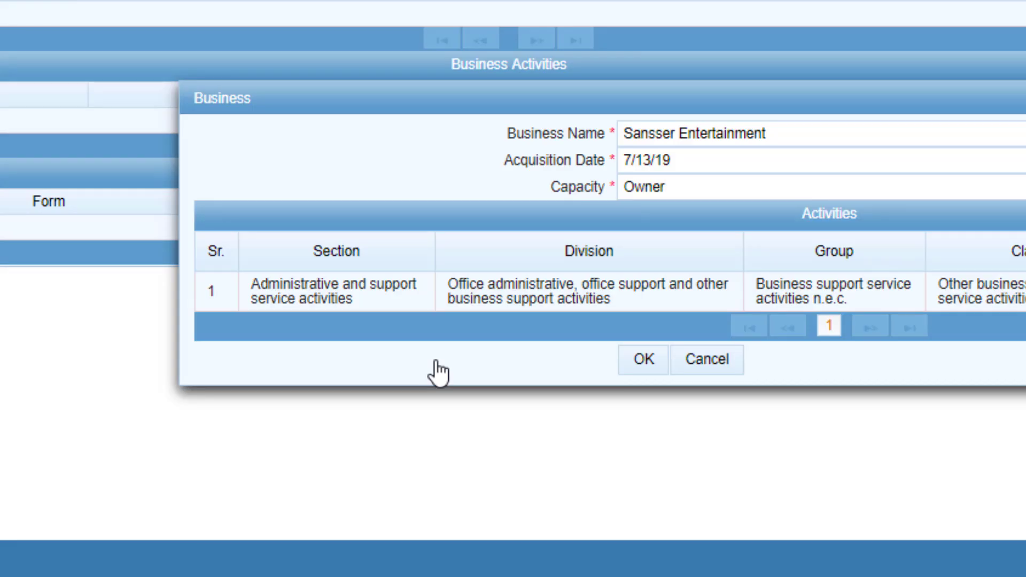
click(640, 367)
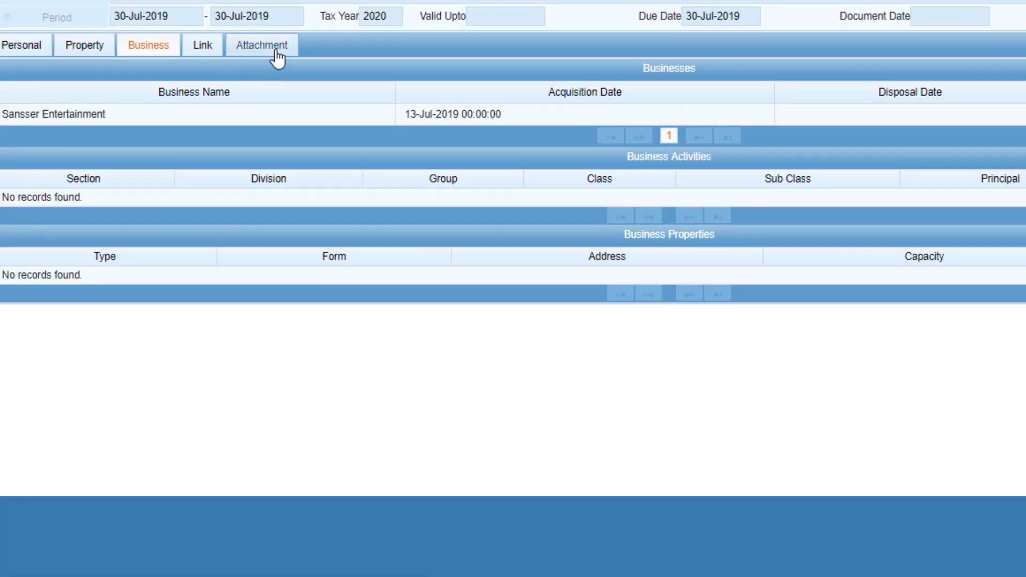
Show the Attachment section and review required document codes 111905 and 111906.
click(276, 53)
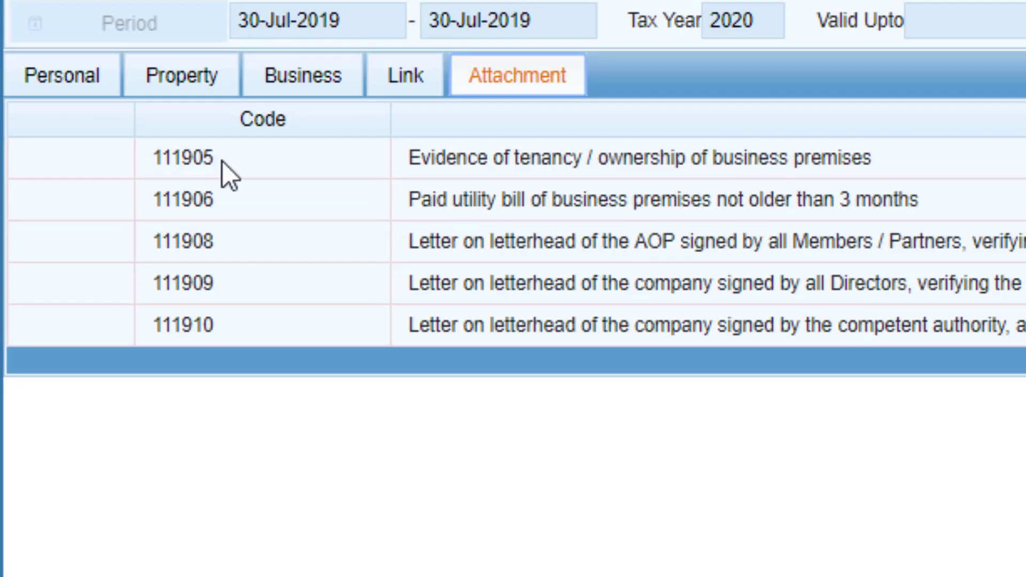
drag(215, 158, 160, 157)
drag(216, 199, 166, 202)
click(342, 163)
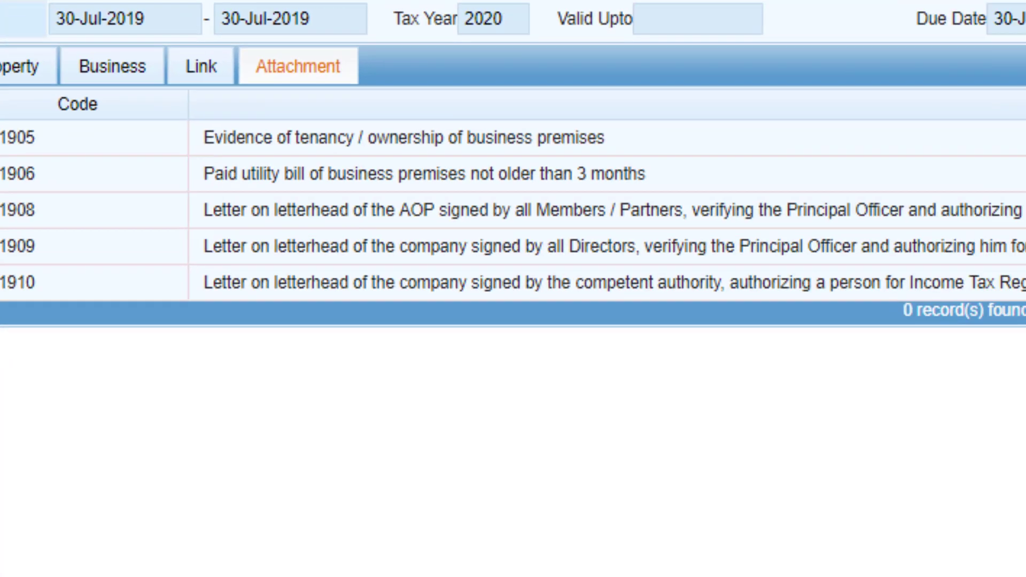
Attach Sample.jpg from the Desktop as the business premises tenancy evidence (111905).
click(1014, 96)
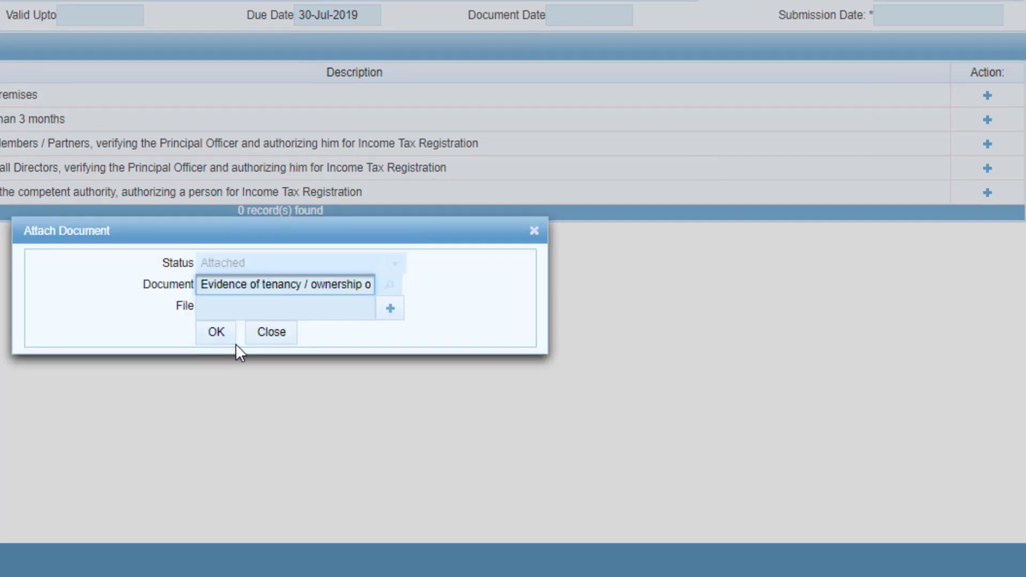
click(391, 314)
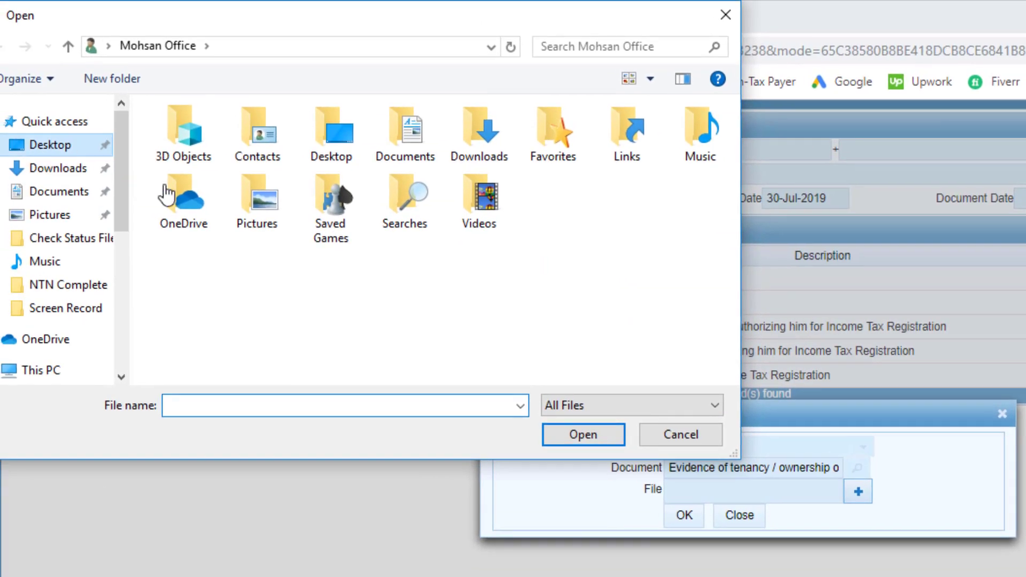
click(50, 142)
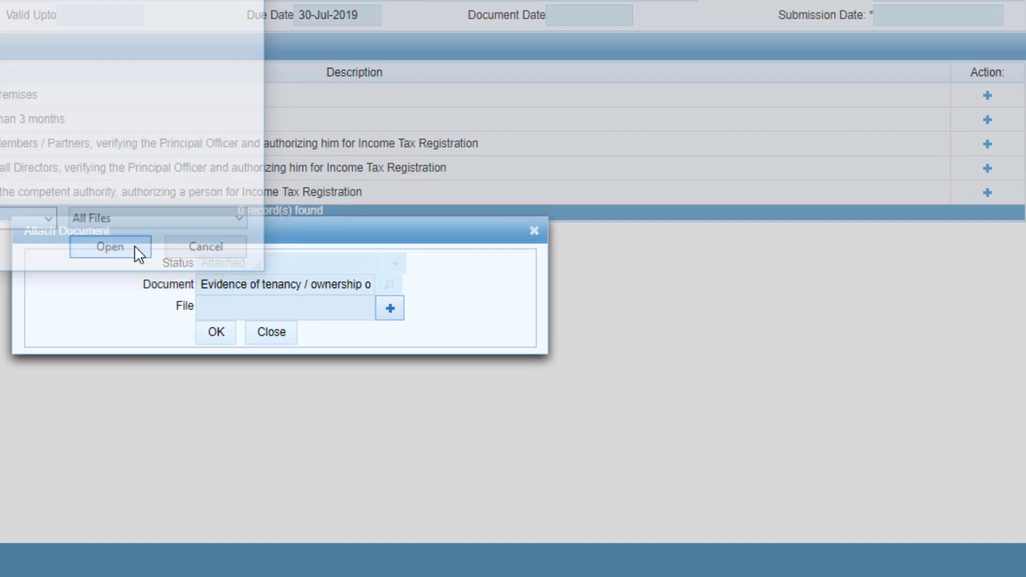
click(309, 319)
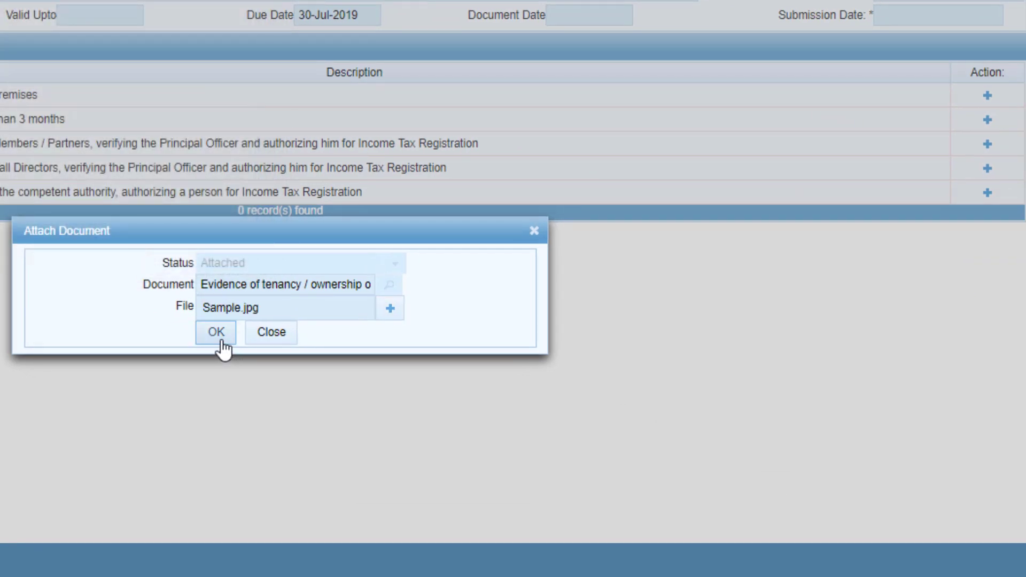
click(221, 343)
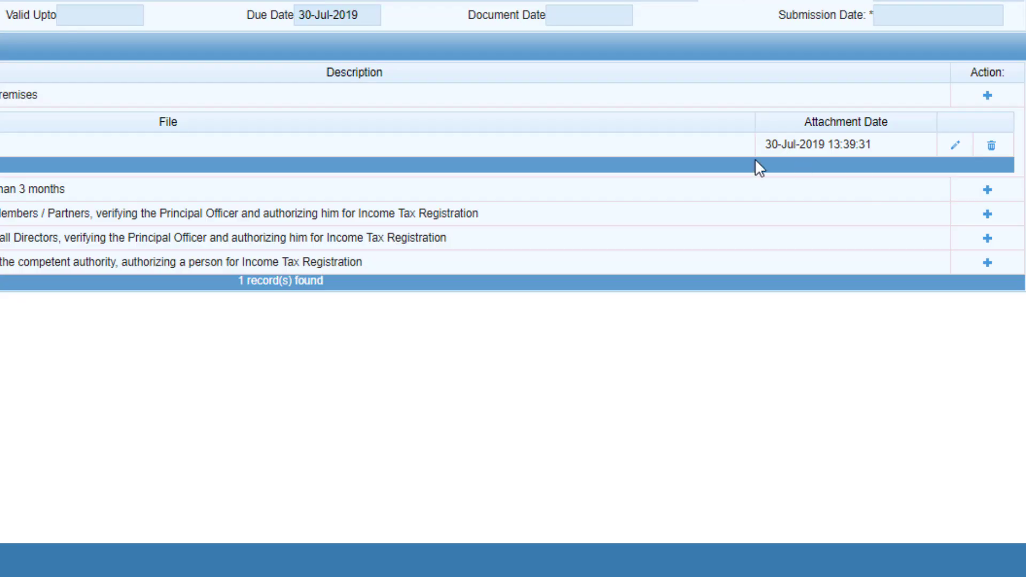
Attach Sample.jpg as the paid utility bill (111906).
click(986, 191)
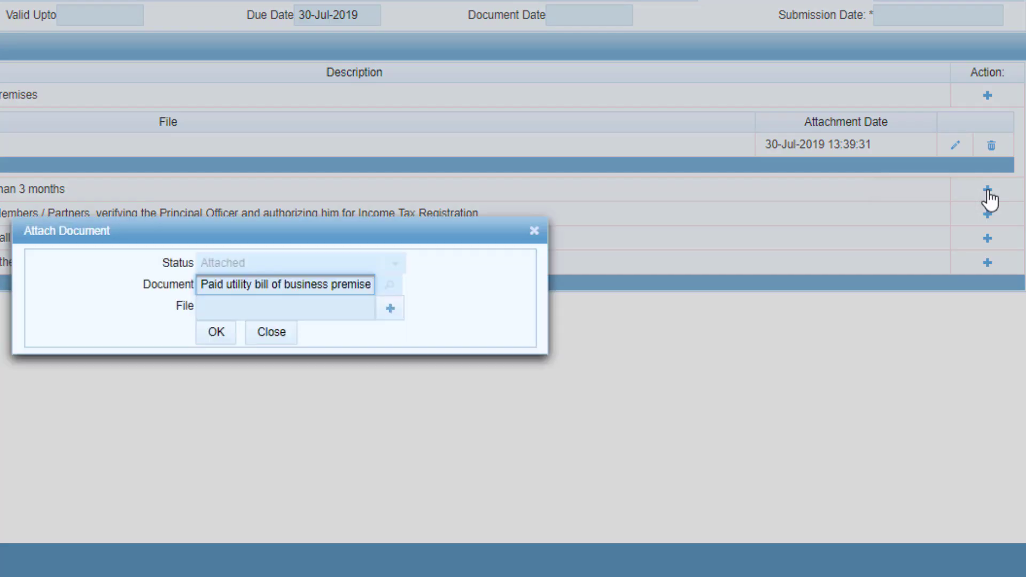
click(392, 314)
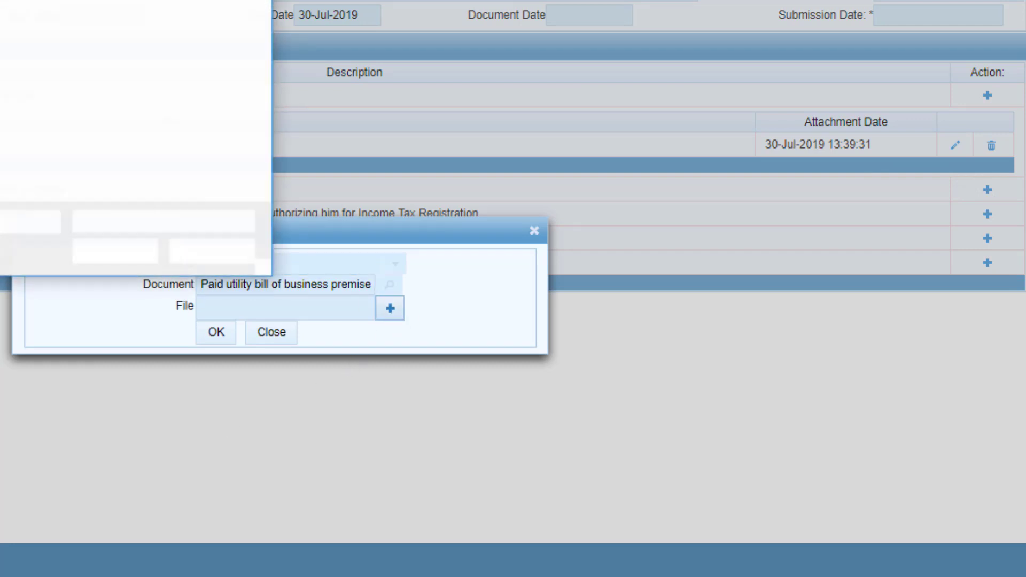
click(116, 249)
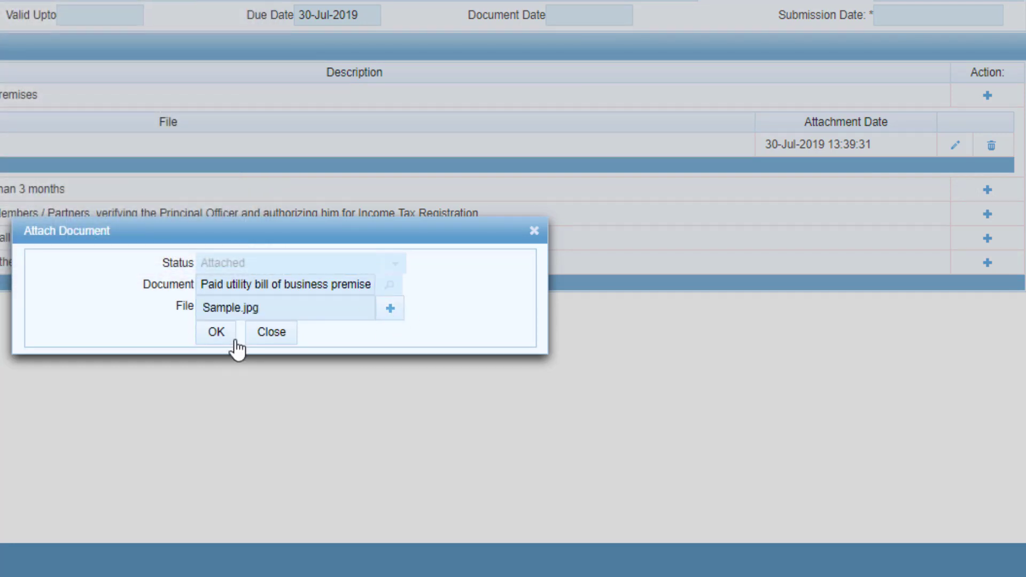
click(231, 337)
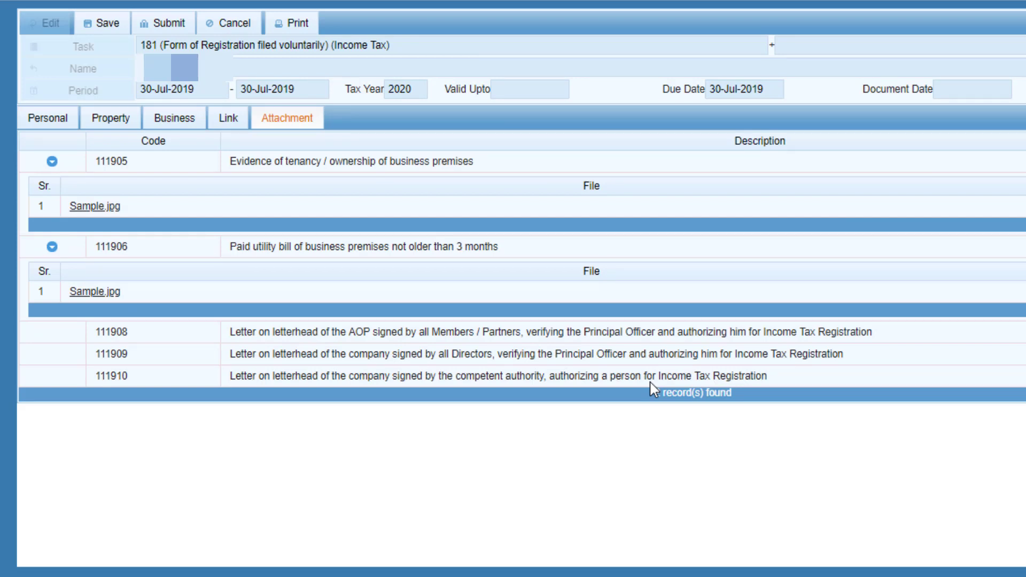
Submit Form 181 and list the completed registration tasks.
click(175, 27)
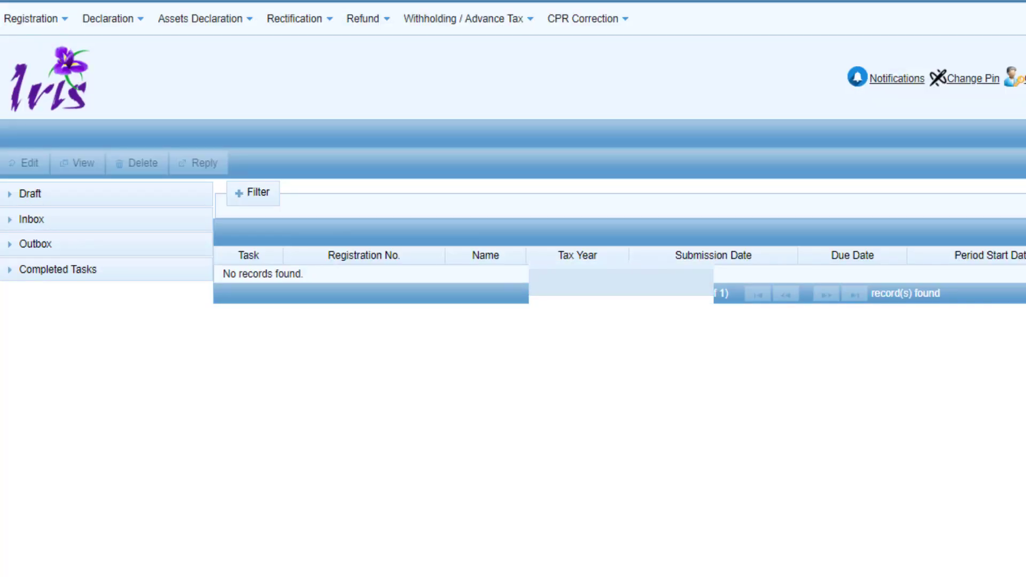
click(49, 197)
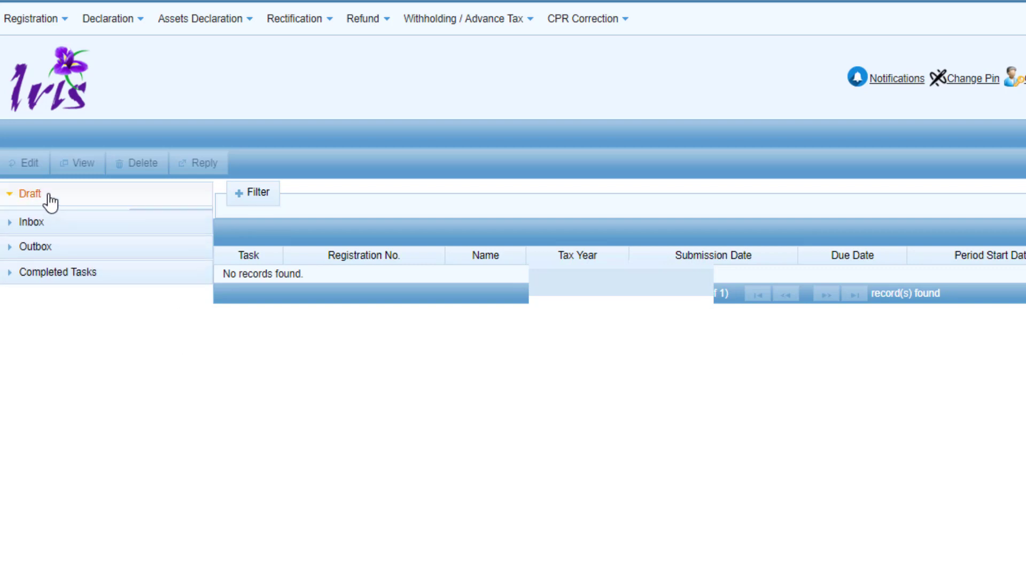
click(64, 279)
click(37, 295)
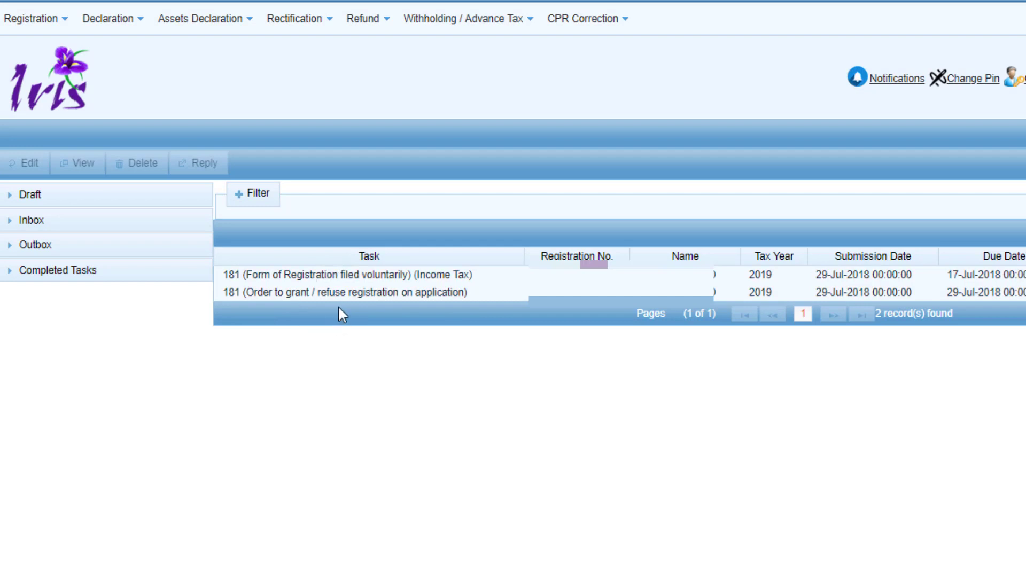
Open the voluntarily filed registration record and print it.
click(325, 277)
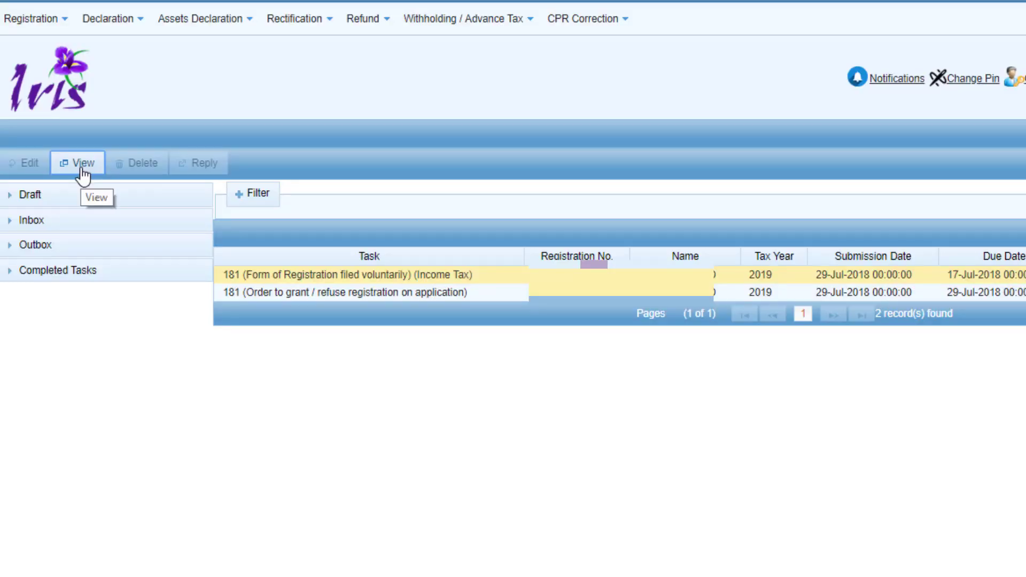
click(83, 176)
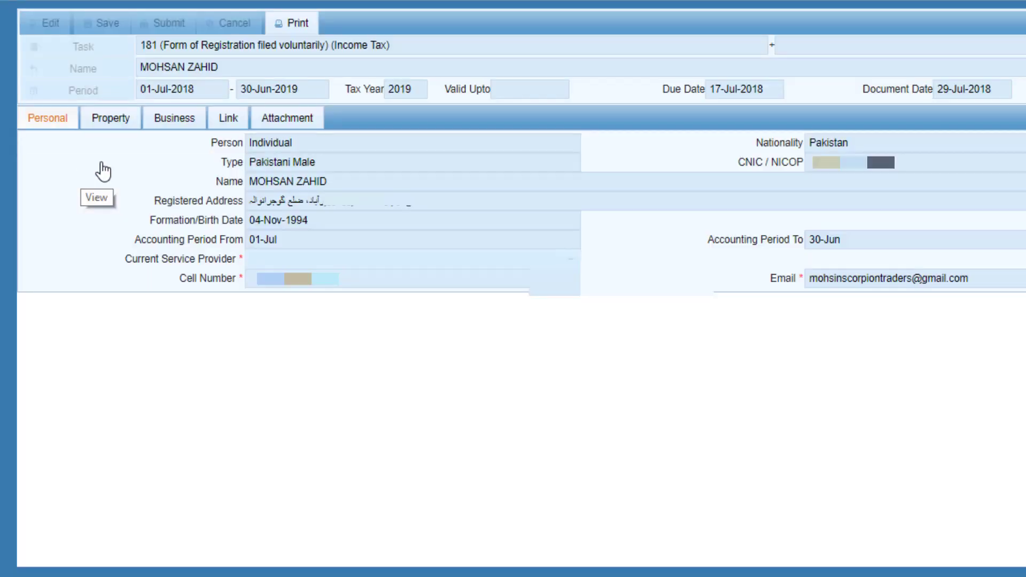
click(281, 25)
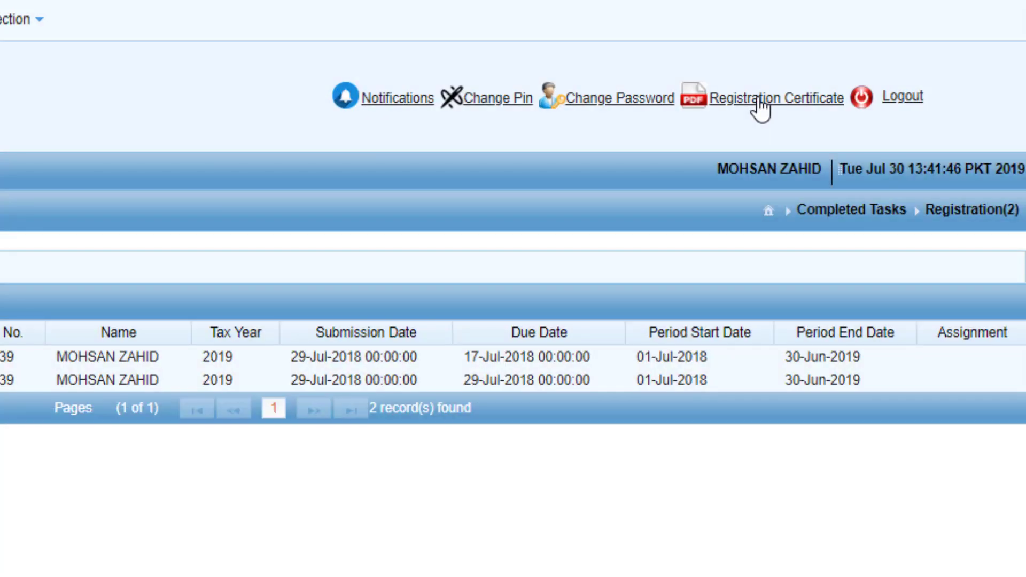
Open the Taxpayer Registration Certificate PDF from the Registration Certificate link.
click(759, 104)
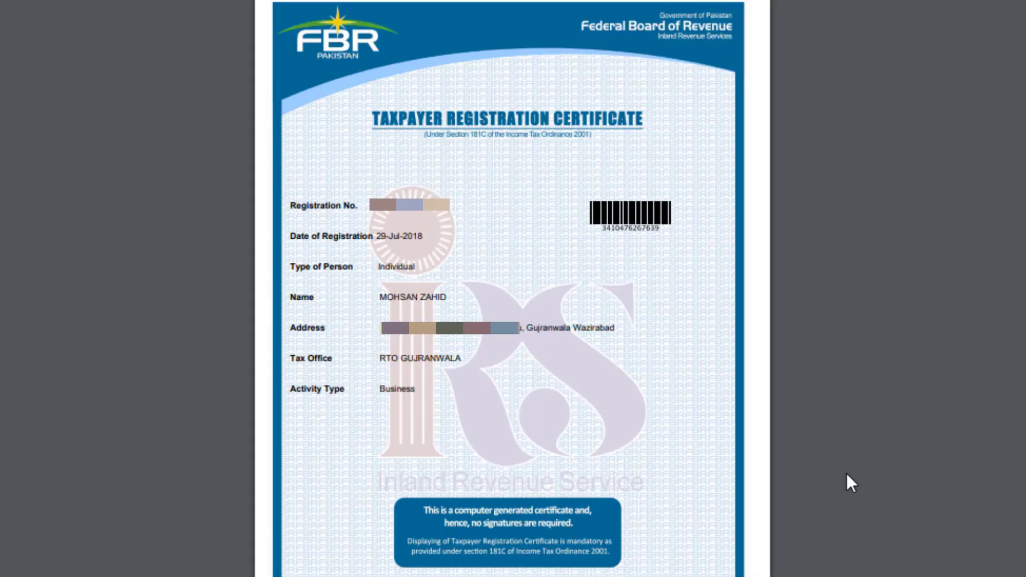